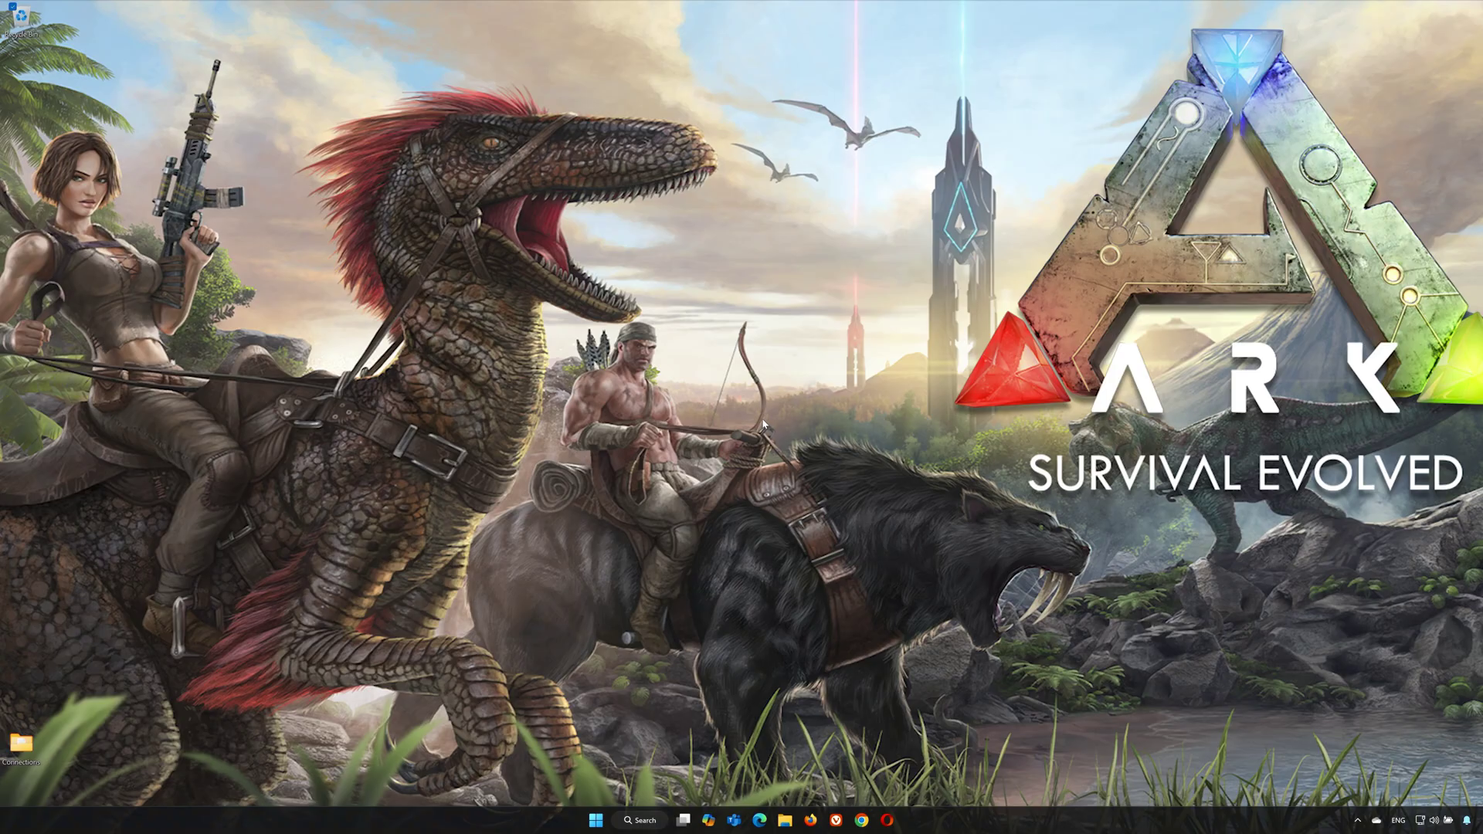
# Open Device Manager from a Start search and centre its window
pyautogui.click(598, 821)
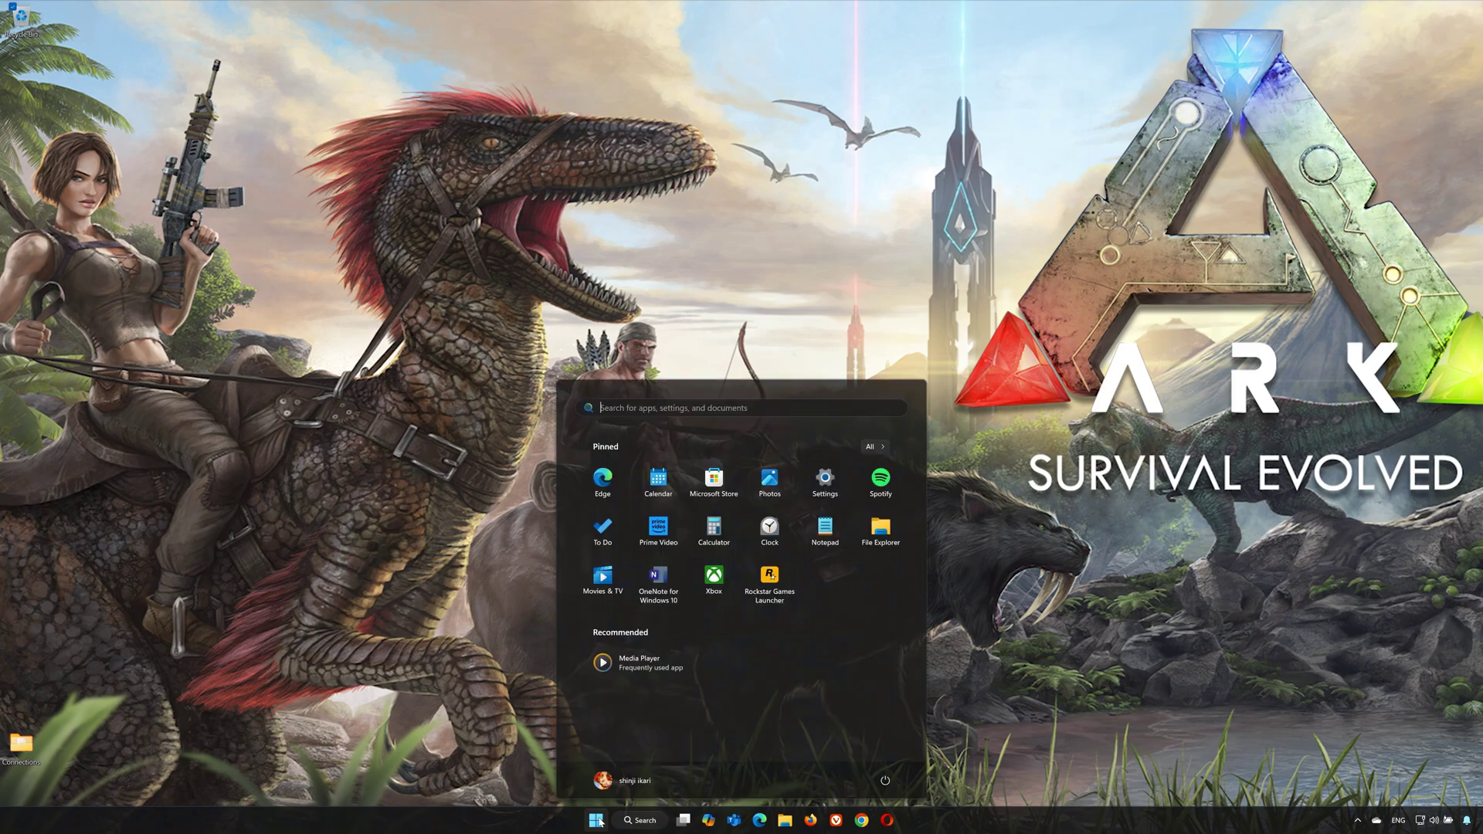
pyautogui.write('device manager')
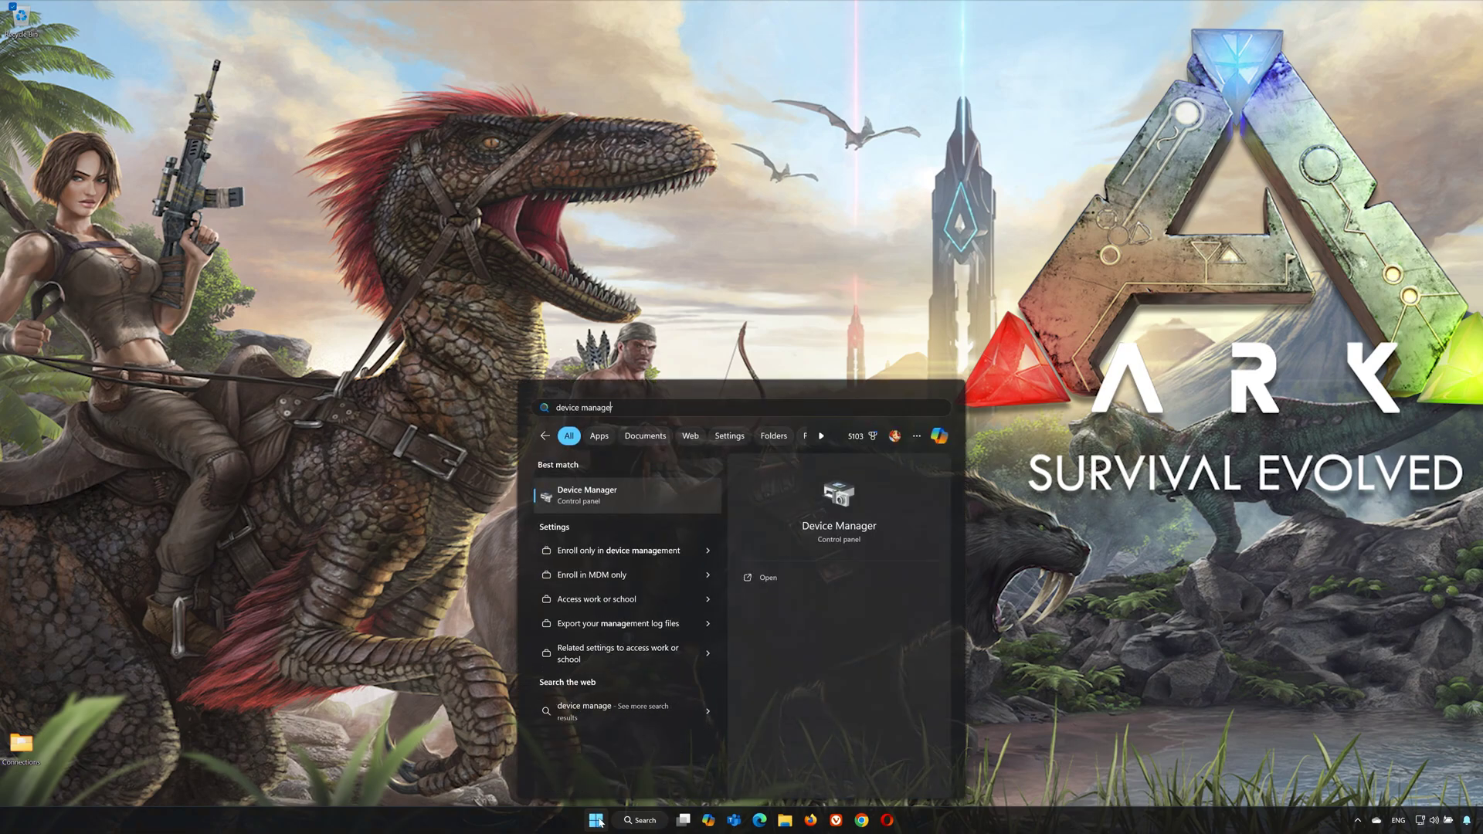
pyautogui.click(642, 496)
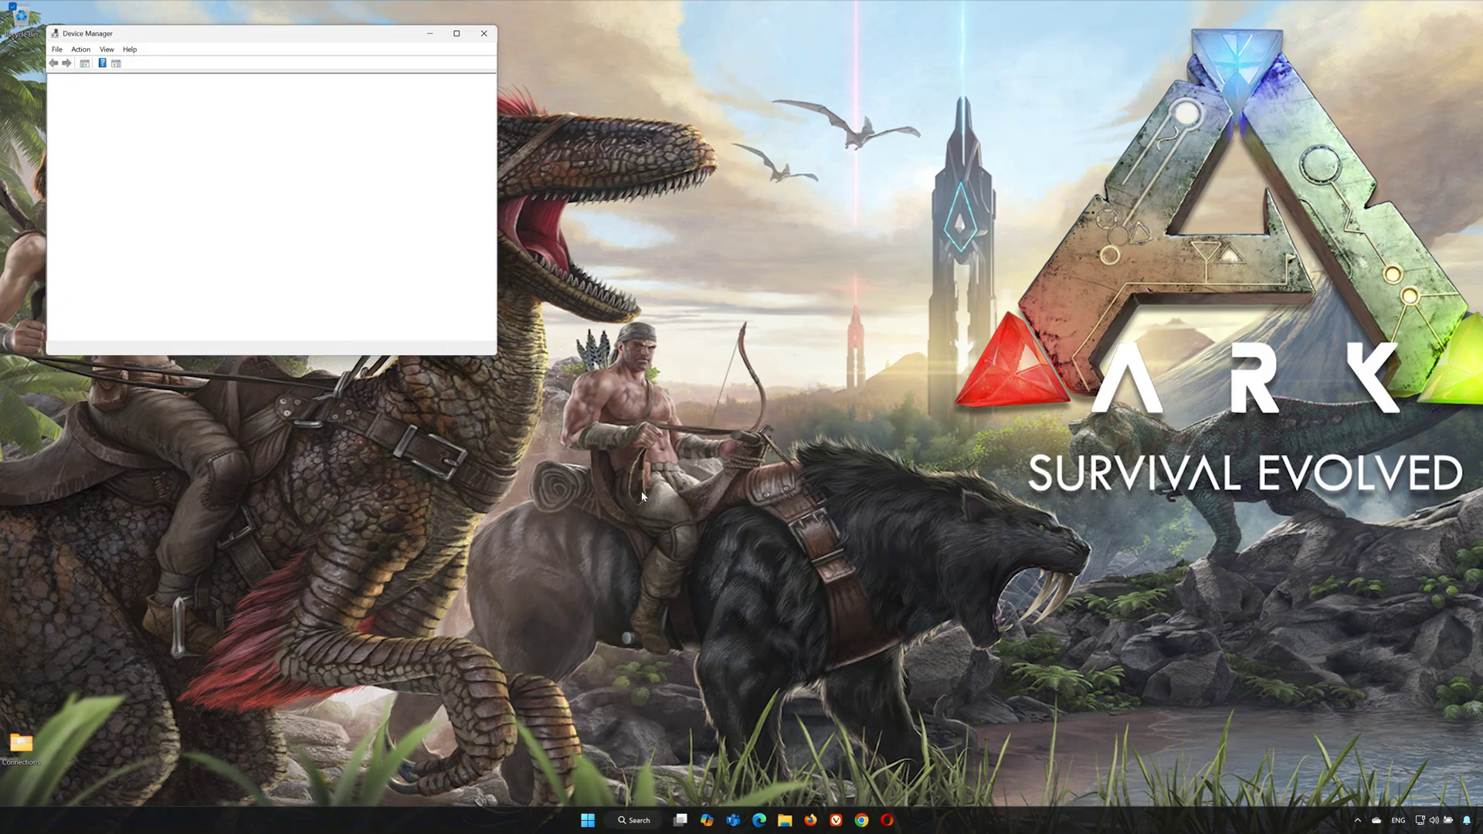
pyautogui.moveTo(346, 44); pyautogui.dragTo(815, 210)
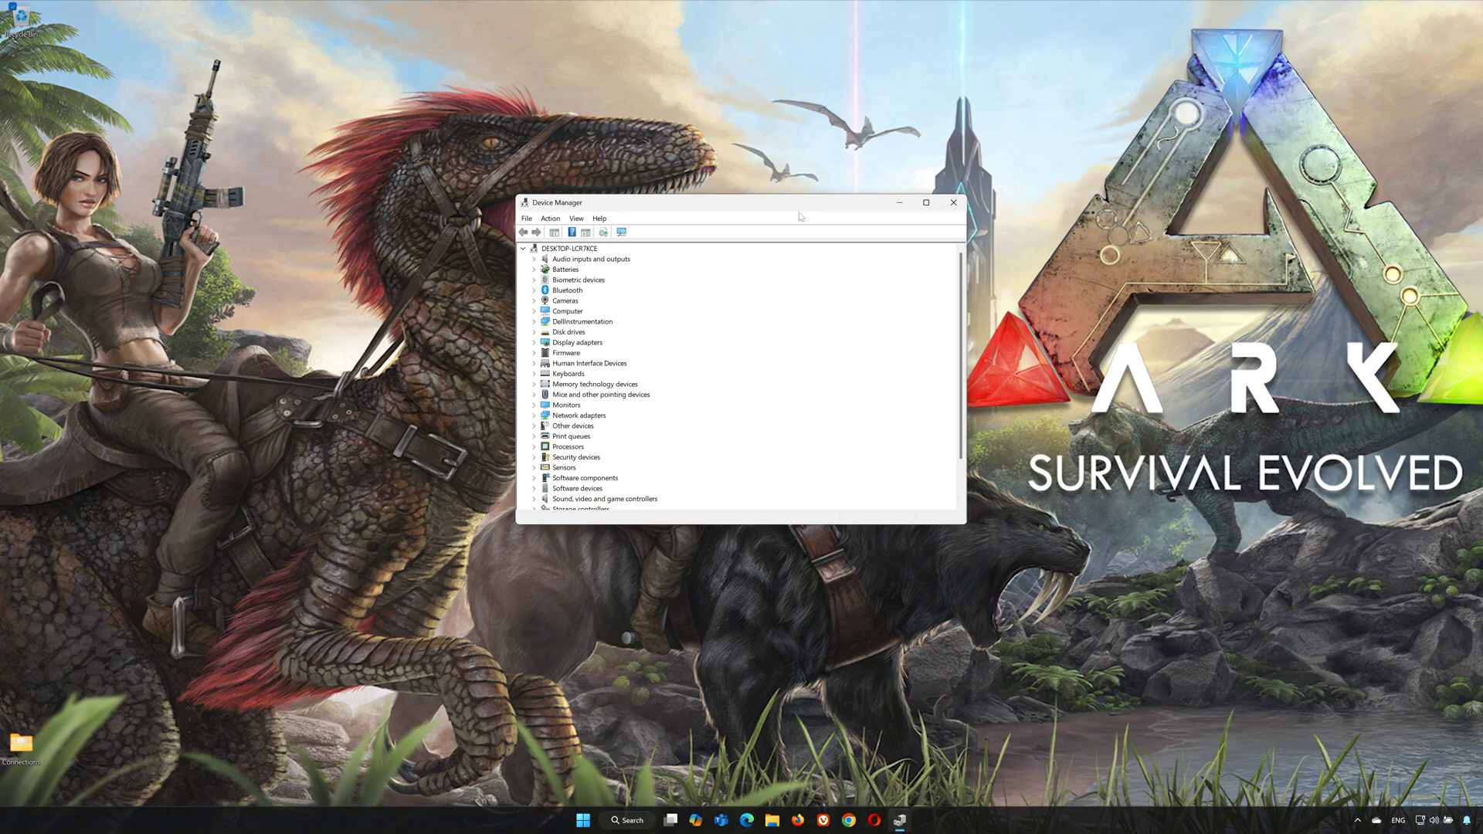
# Expand Display adapters and bring up actions for the NVIDIA GeForce RTX 2060 with Max-Q Design
pyautogui.click(534, 343)
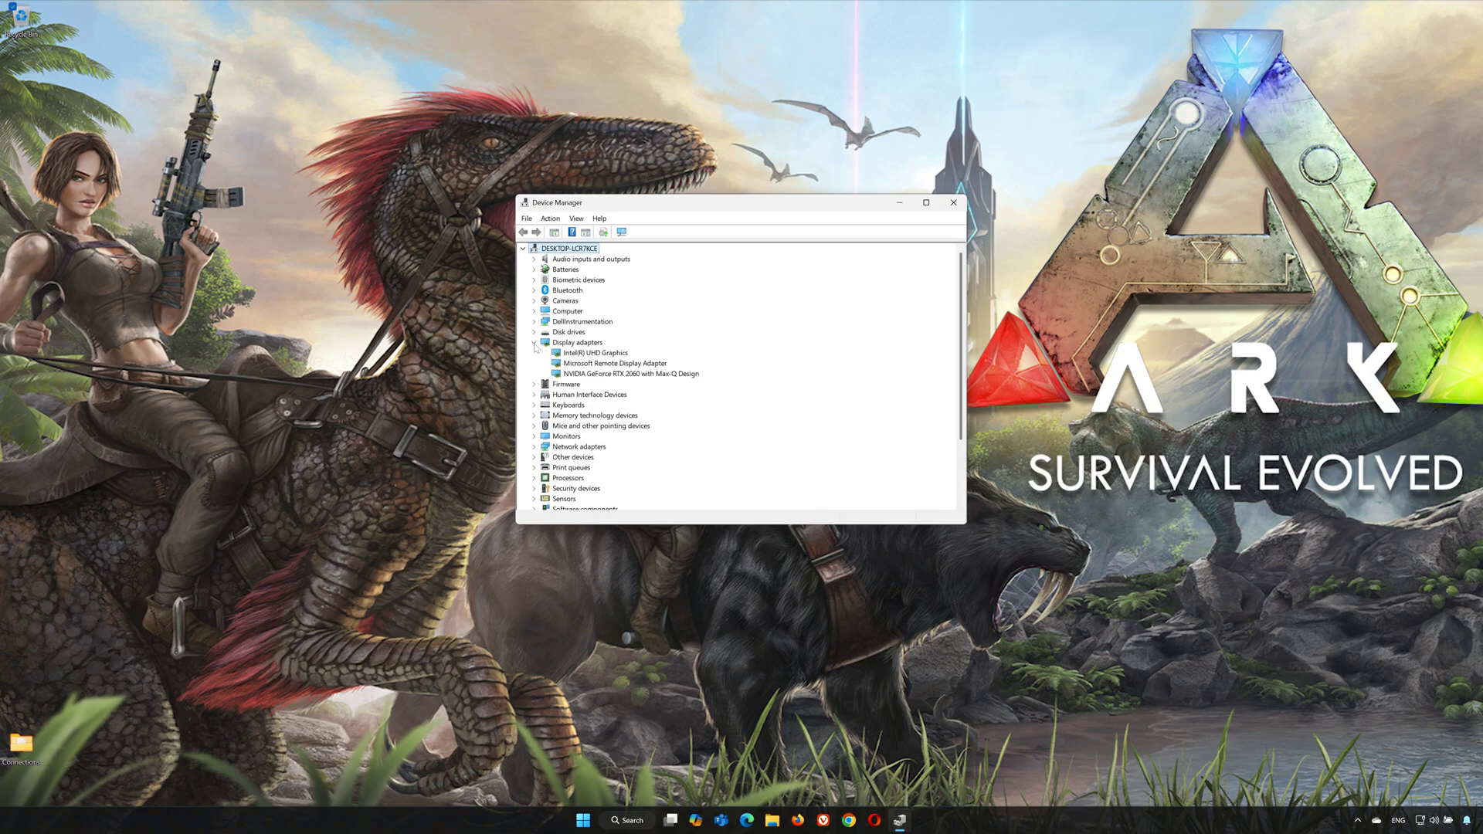
pyautogui.click(611, 375)
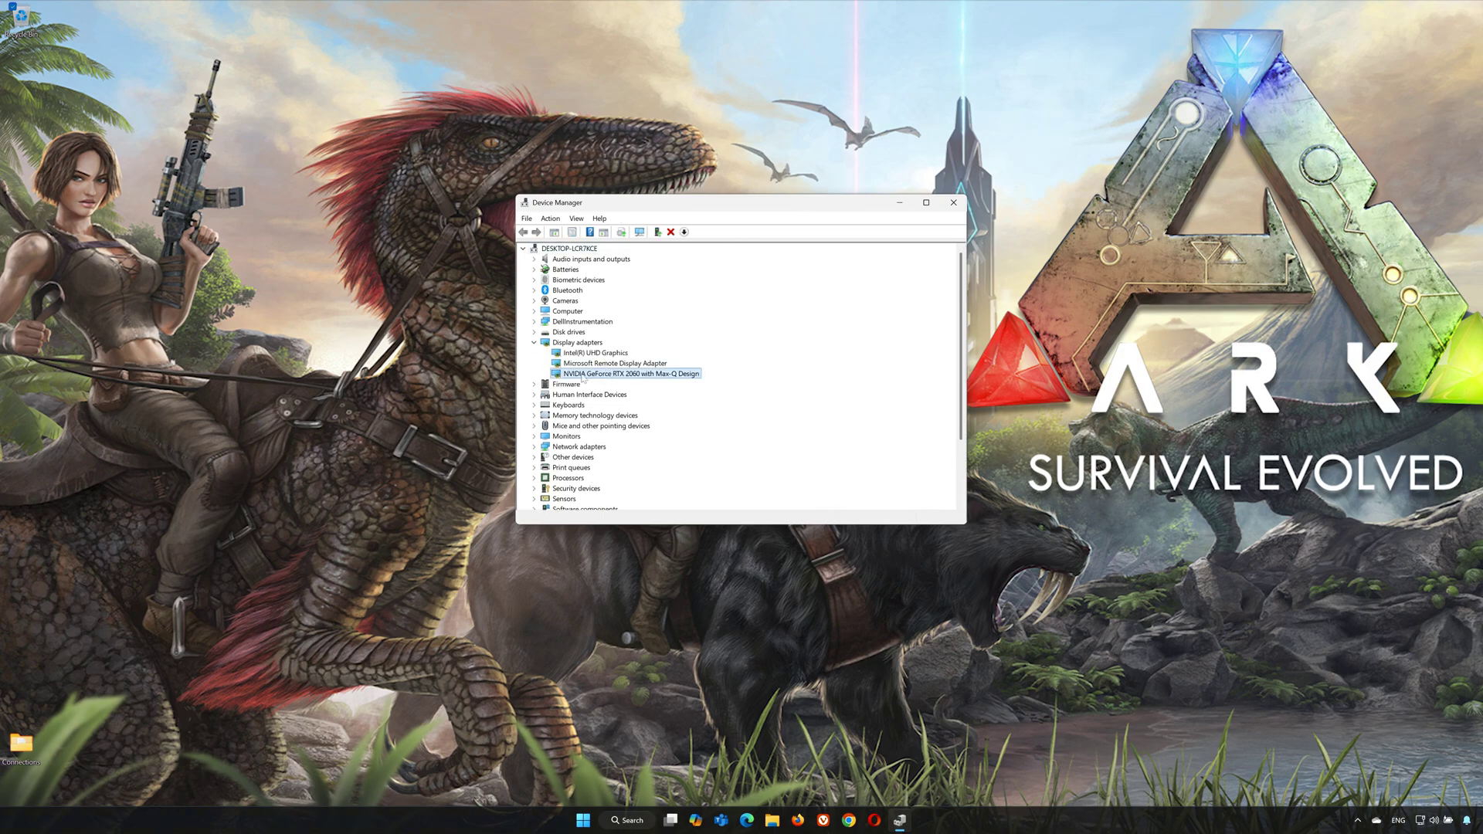
pyautogui.rightClick(624, 376)
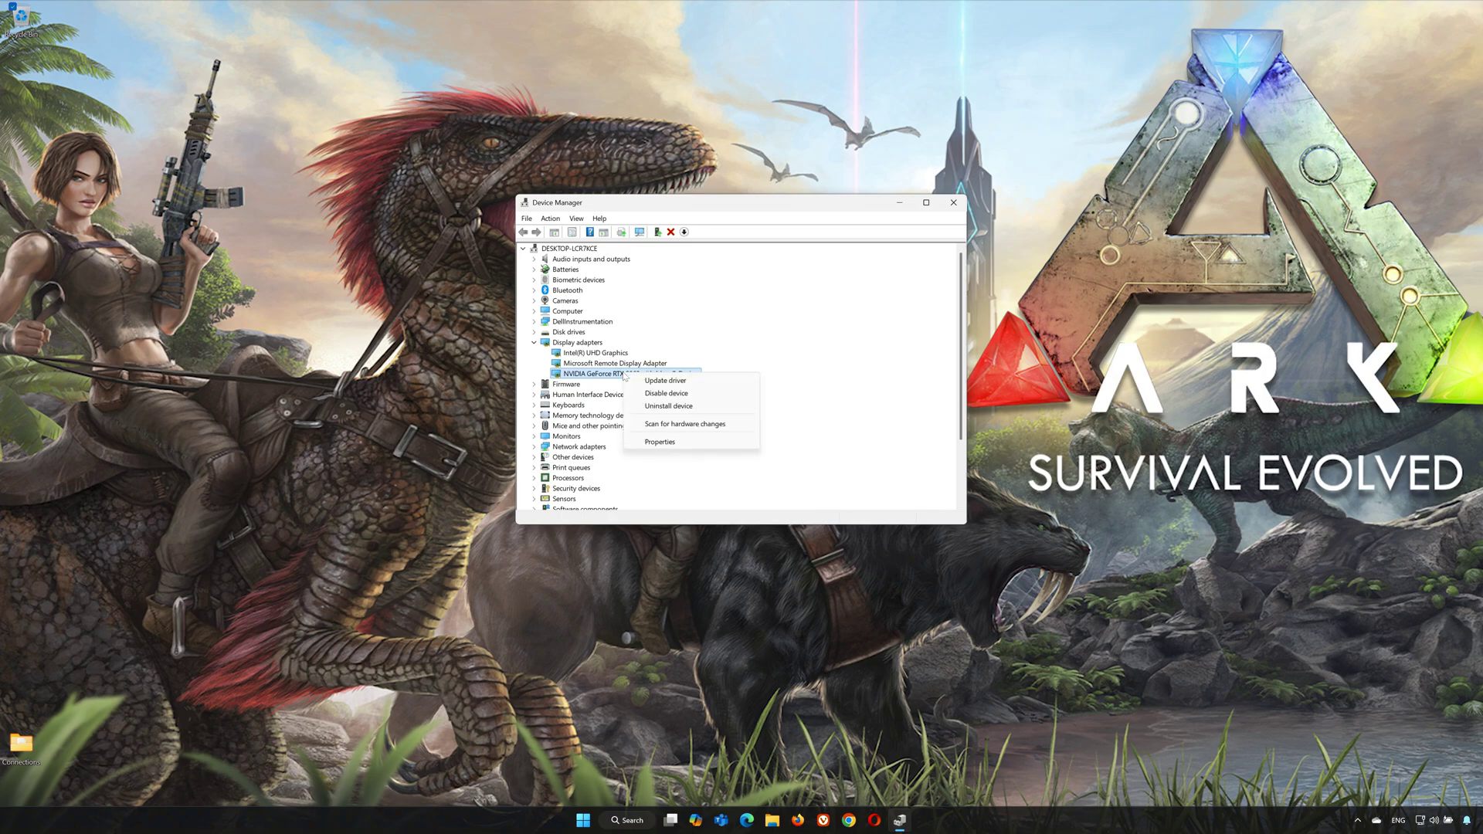
# Automatically search for a newer RTX 2060 driver in its properties, then check Windows Update
pyautogui.click(661, 443)
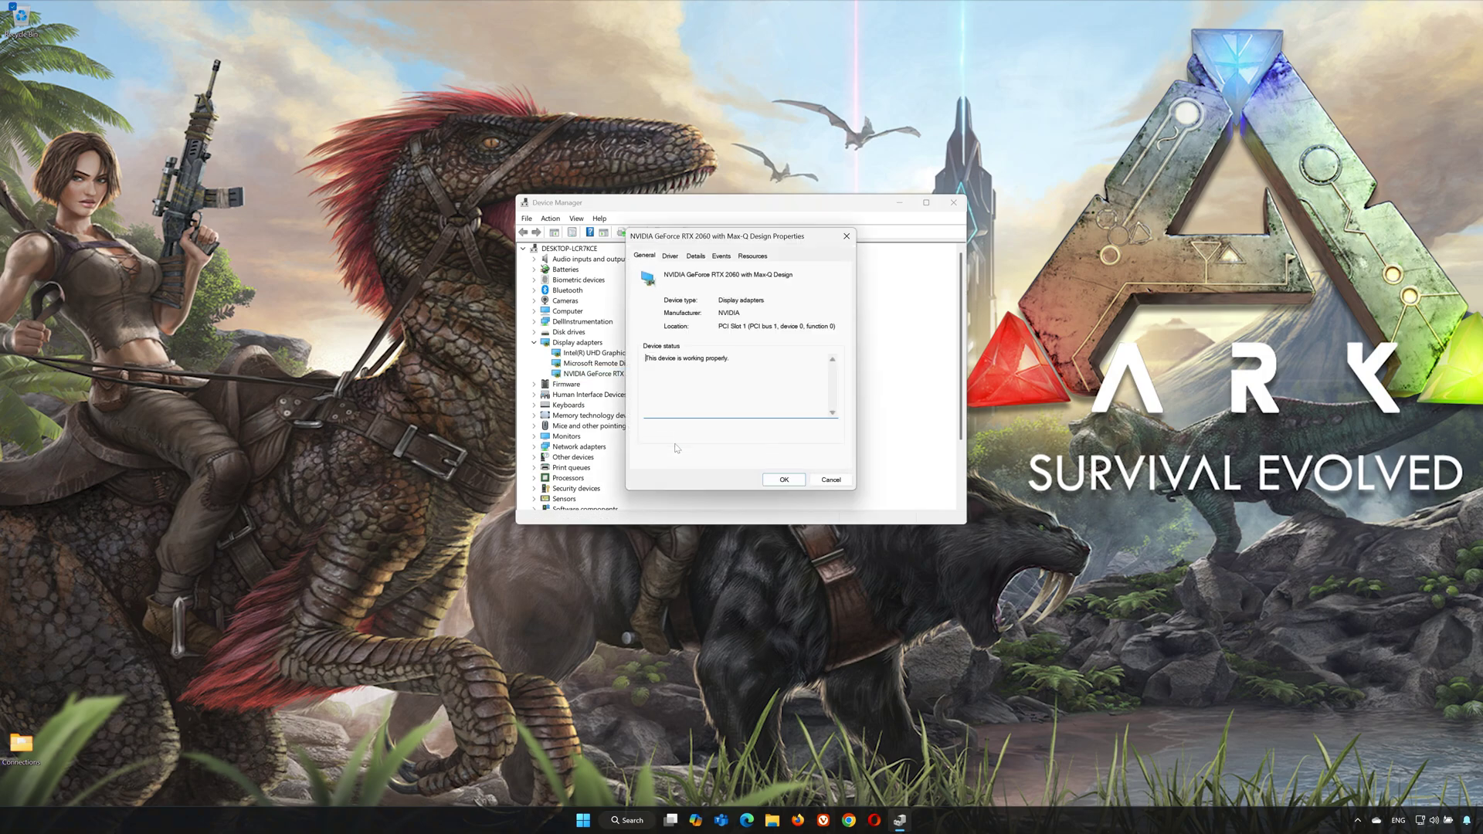
pyautogui.click(671, 258)
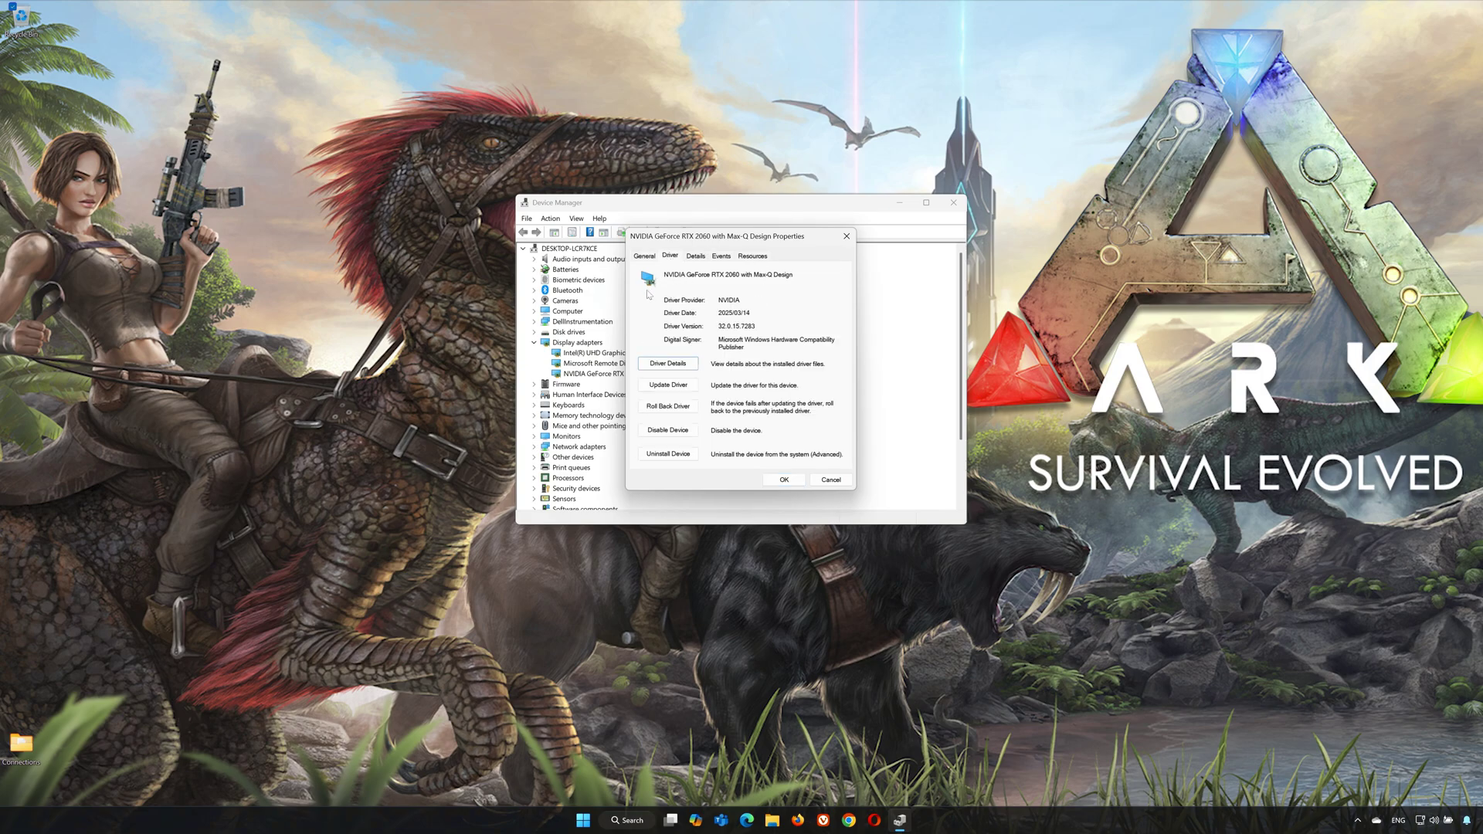
pyautogui.click(693, 384)
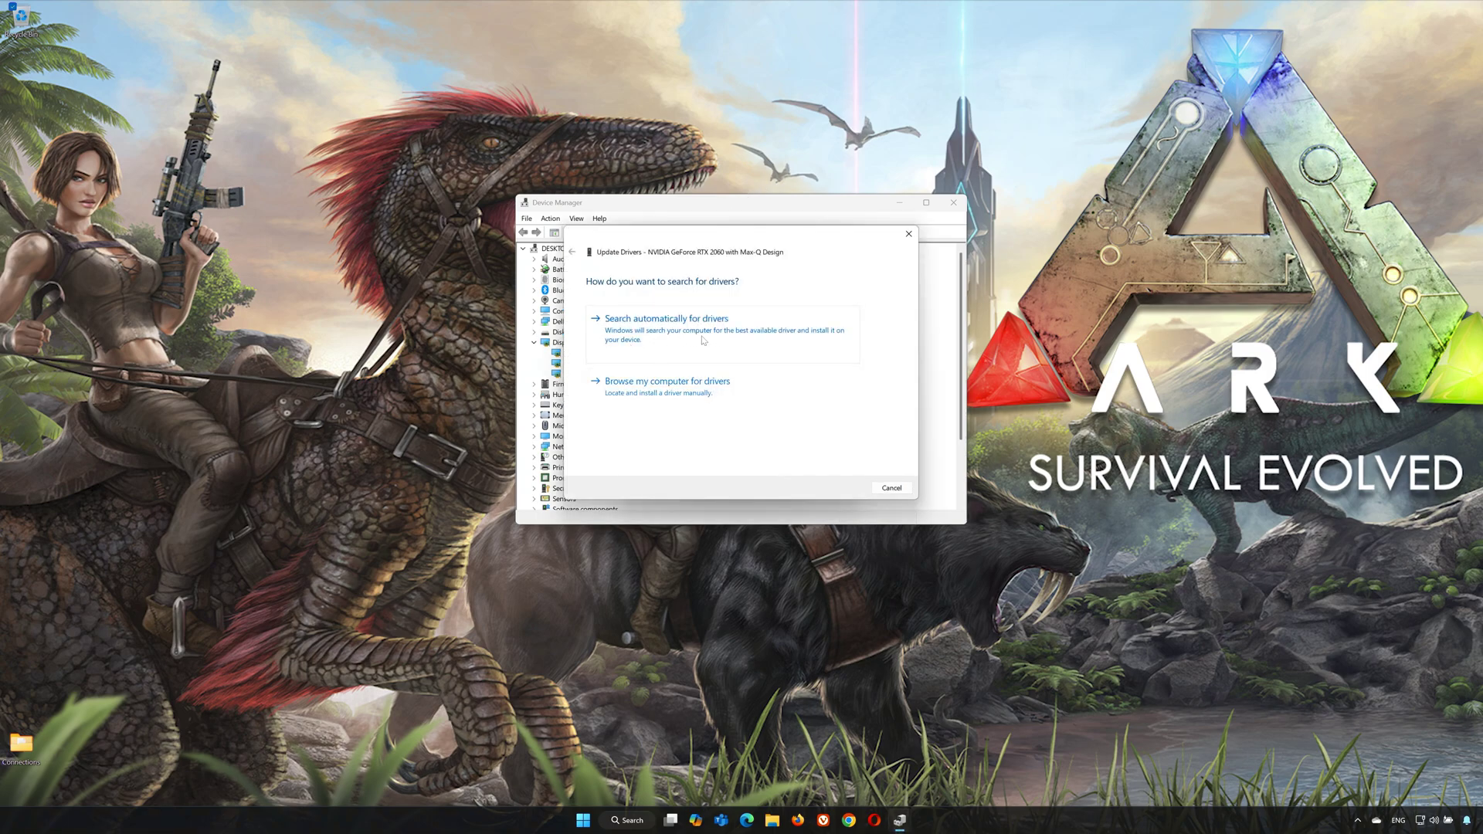
pyautogui.click(696, 339)
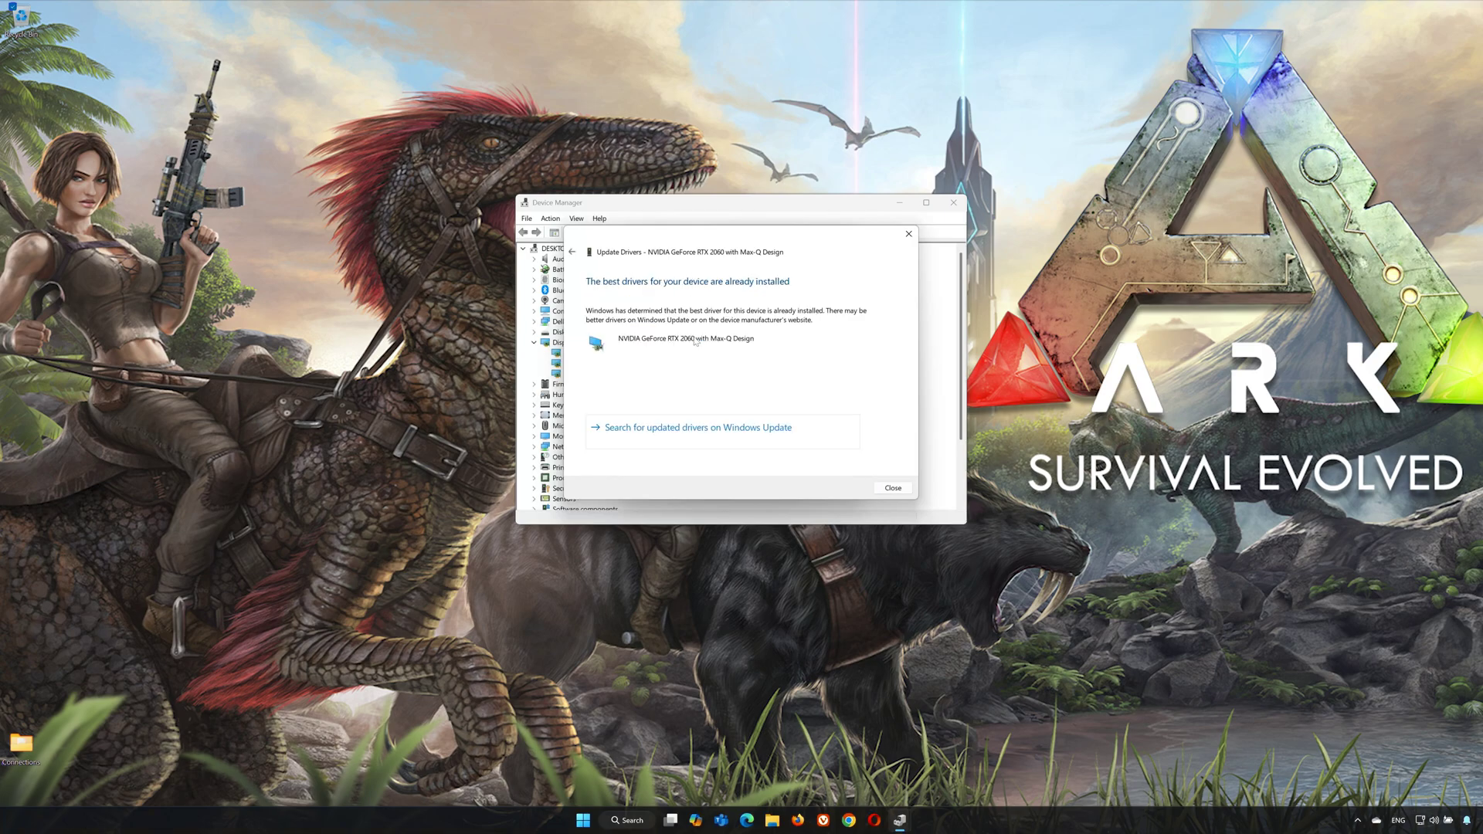
pyautogui.click(697, 437)
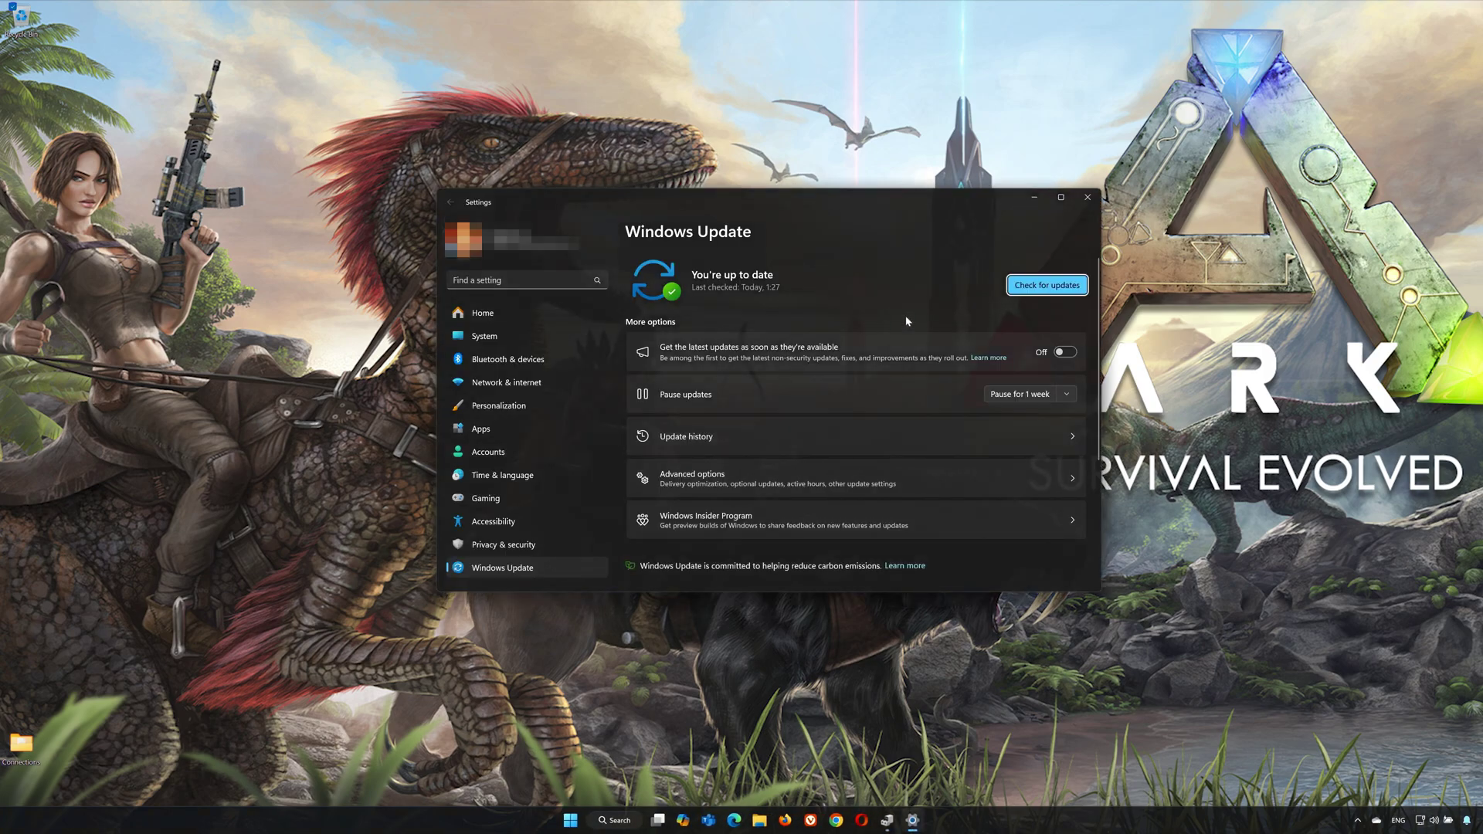
# Run a fresh Windows Update check, which finds no new updates
pyautogui.click(1023, 293)
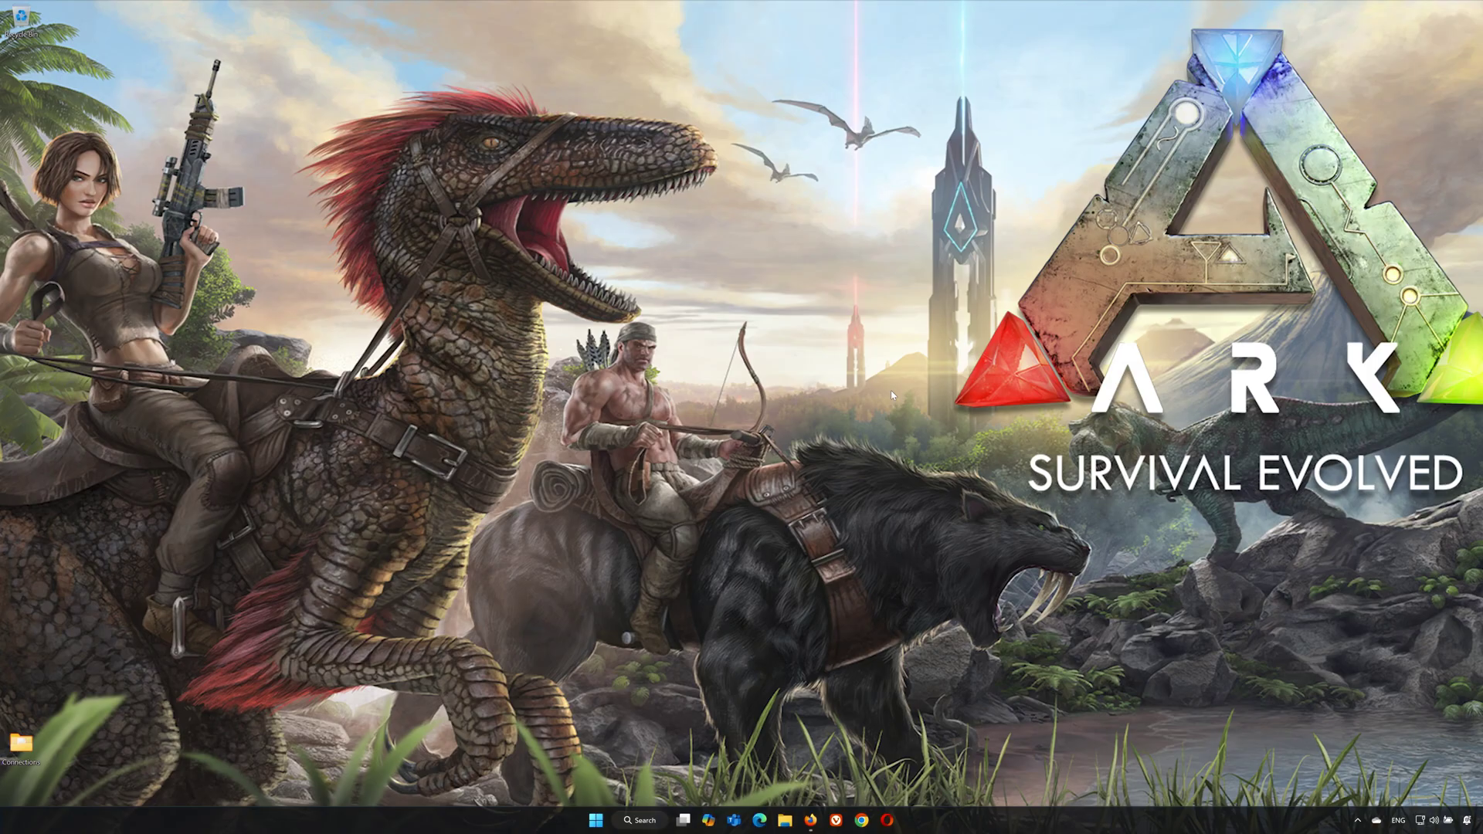
# Google 'nvidia app download' in Firefox
pyautogui.click(811, 819)
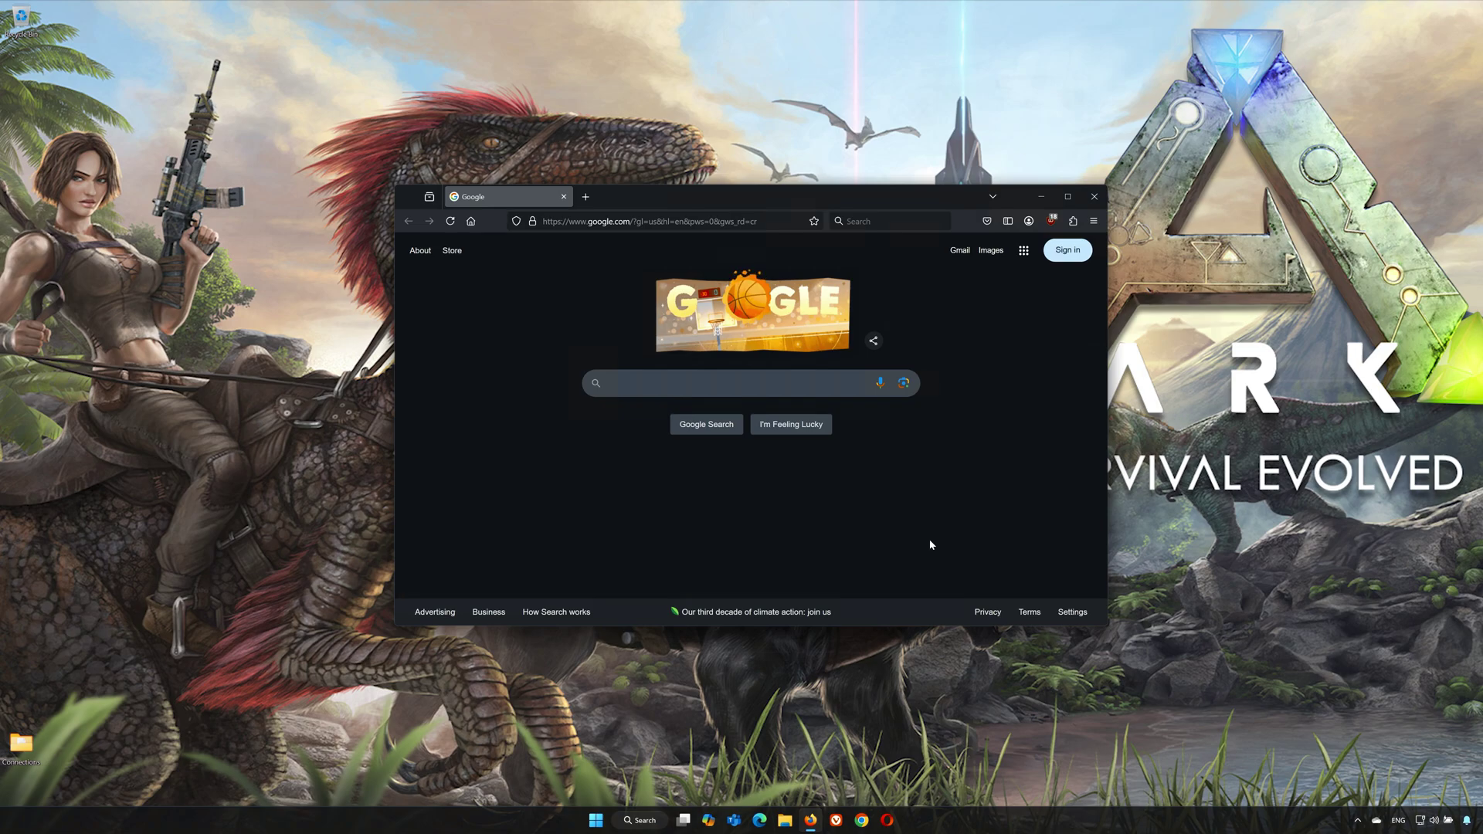
pyautogui.write('nvidia ')
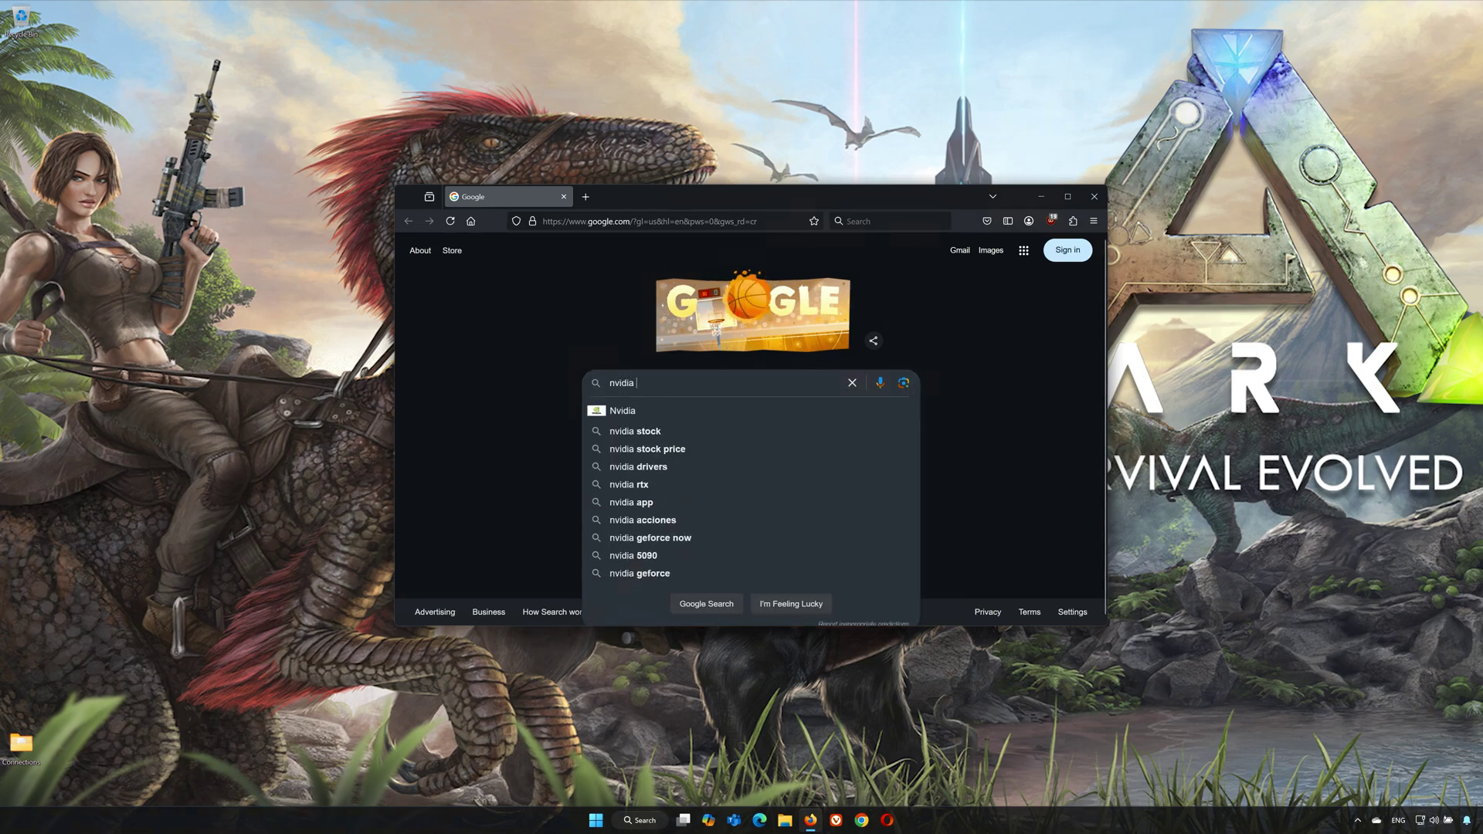
pyautogui.write('app download')
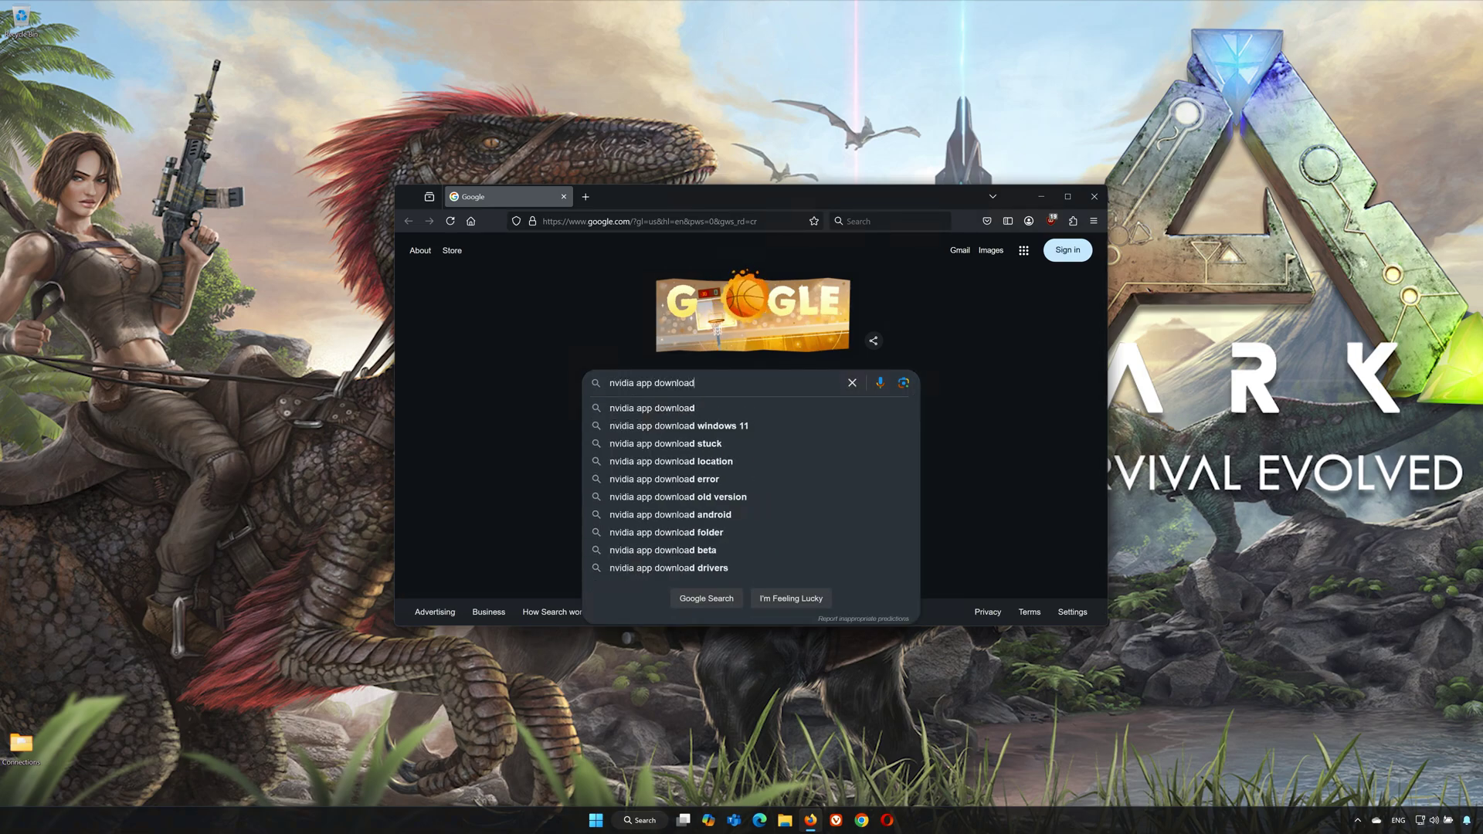
pyautogui.click(738, 411)
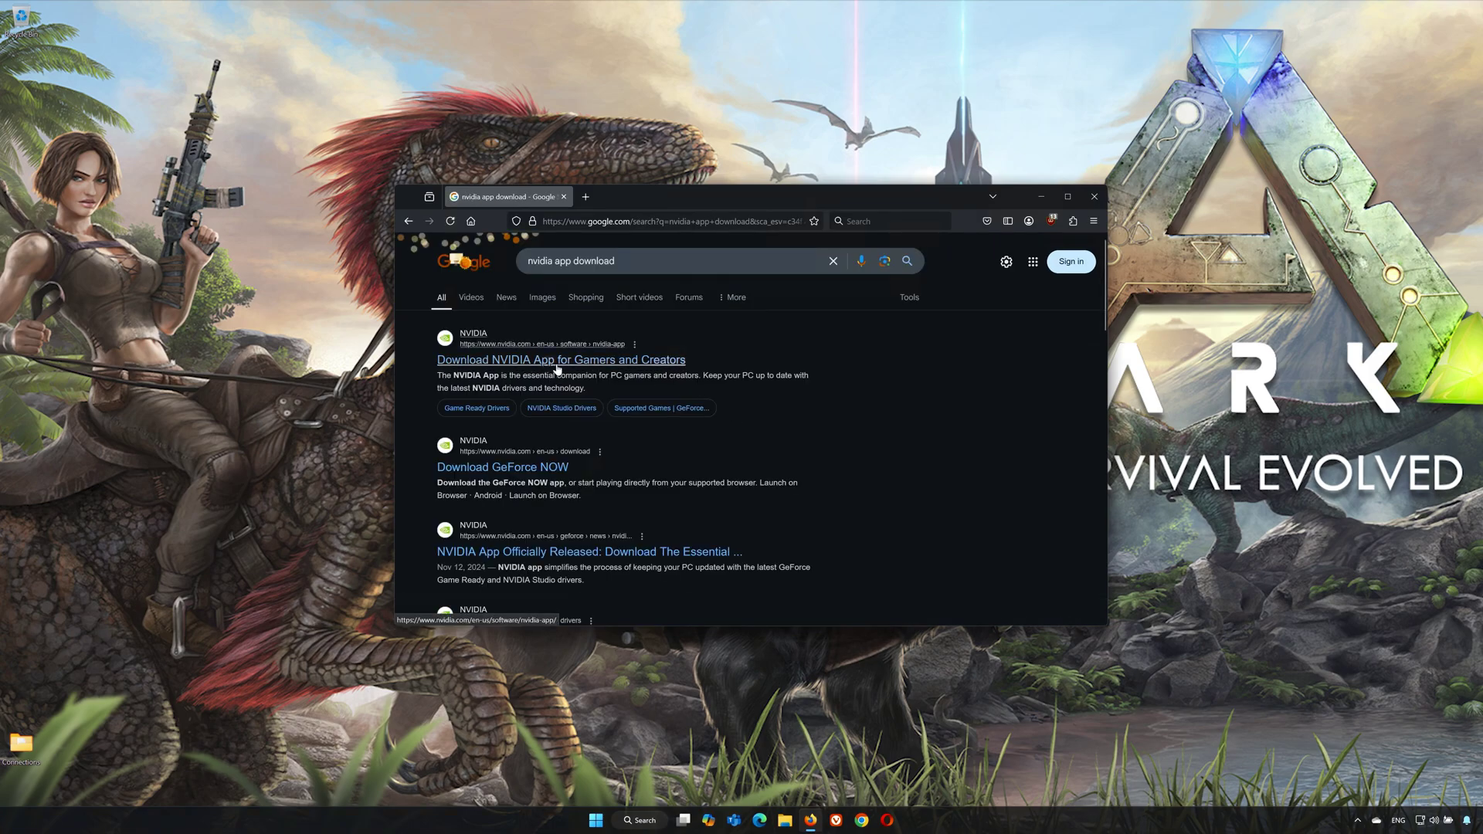
# Download NVIDIA_app_beta_v11.0.3.213.exe from NVIDIA's official page and close Firefox
pyautogui.click(558, 360)
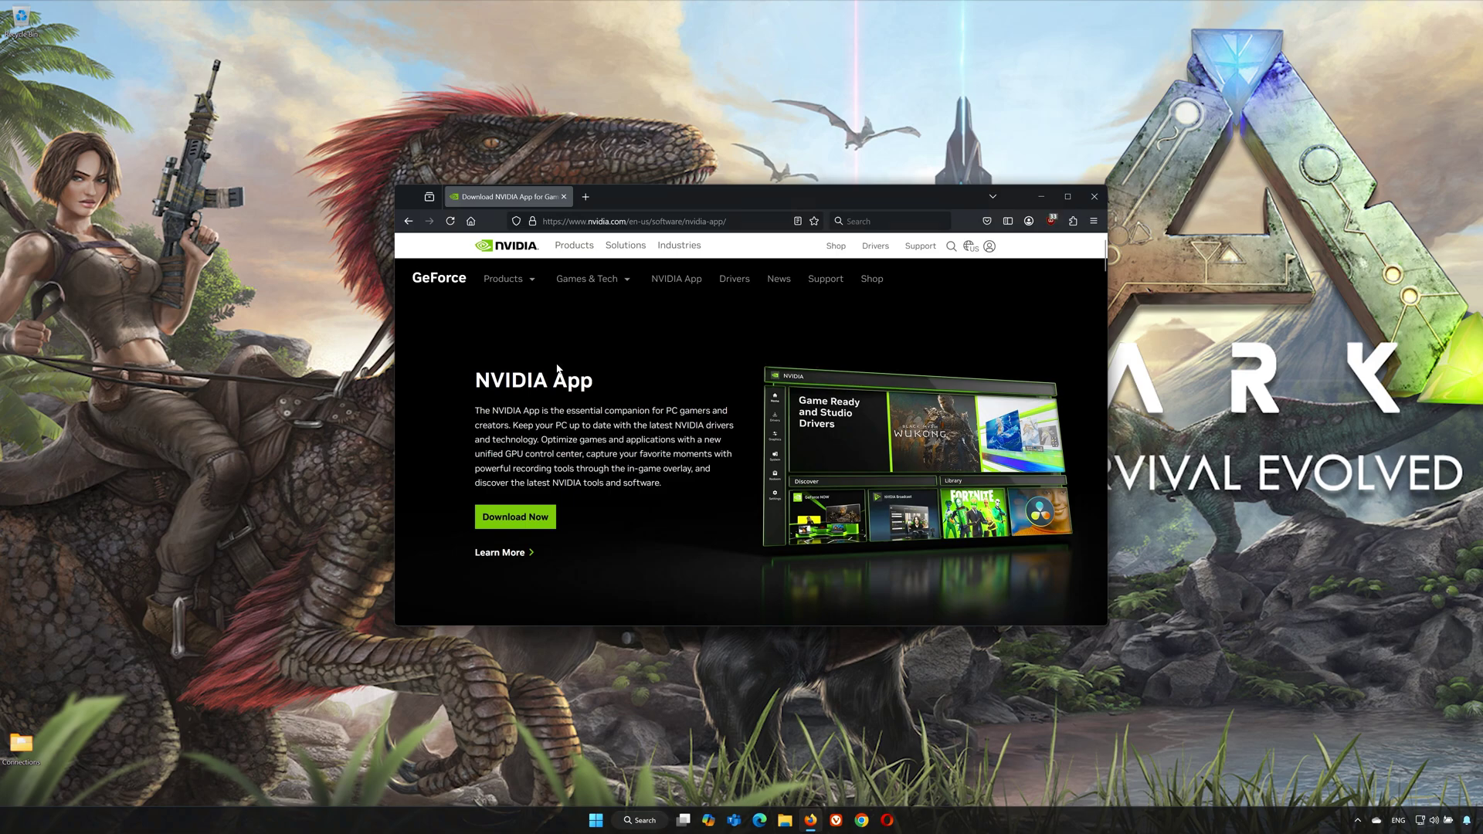
pyautogui.click(524, 517)
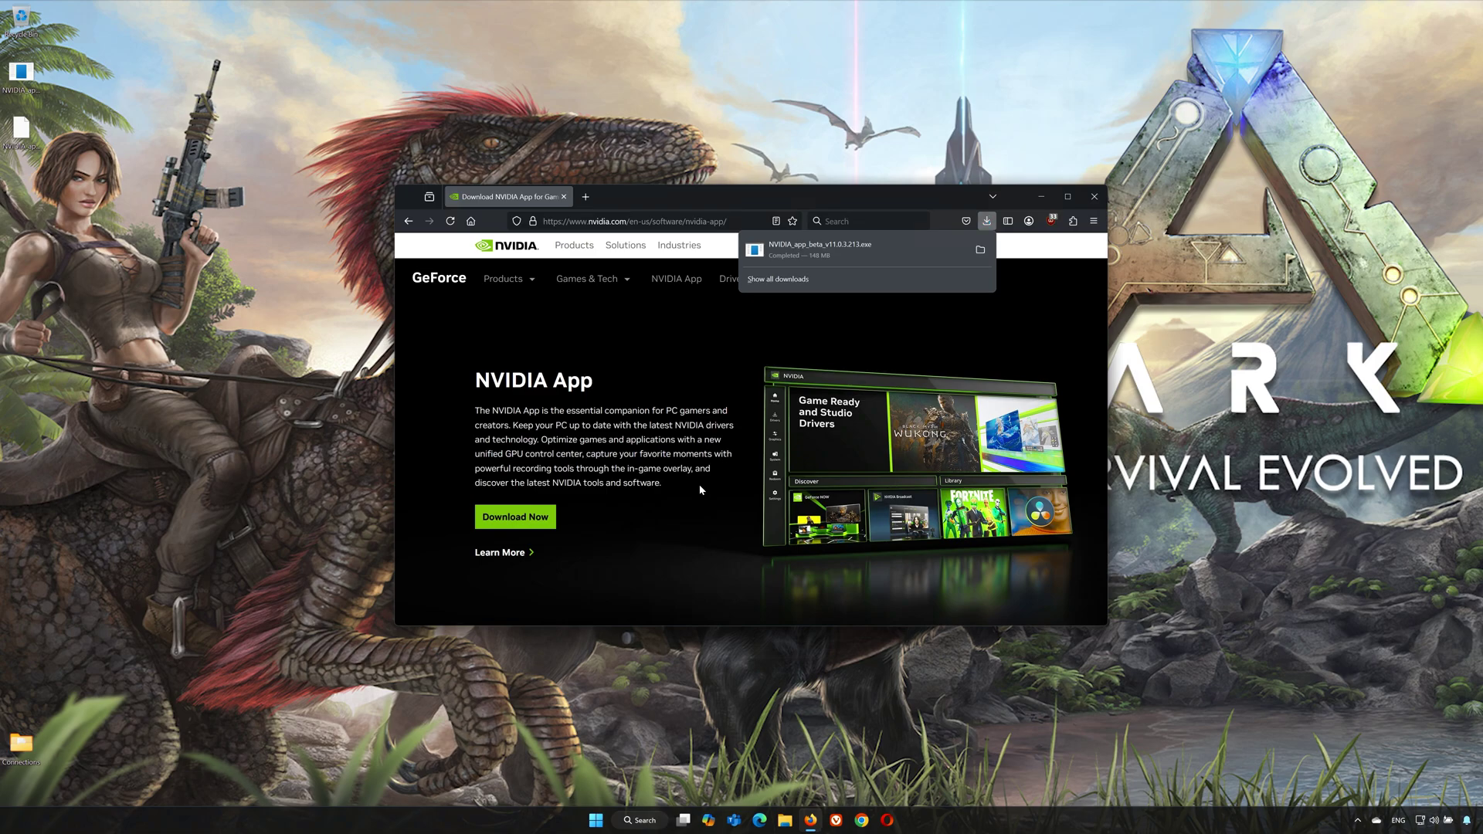
pyautogui.click(1094, 197)
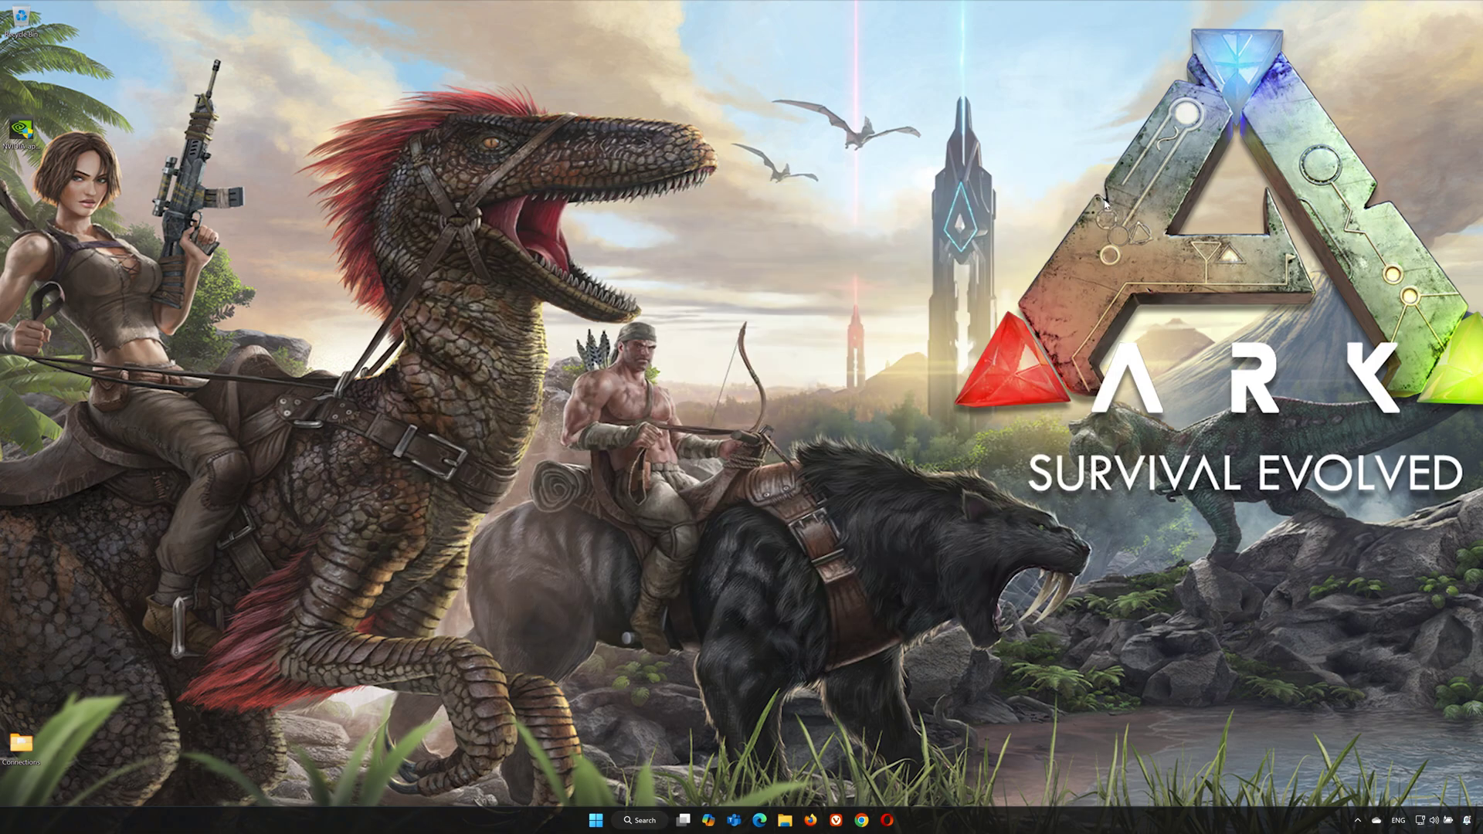
# Run the NVIDIA App 11.0.3.213 installer, approving UAC and accepting the license
pyautogui.doubleClick(23, 135)
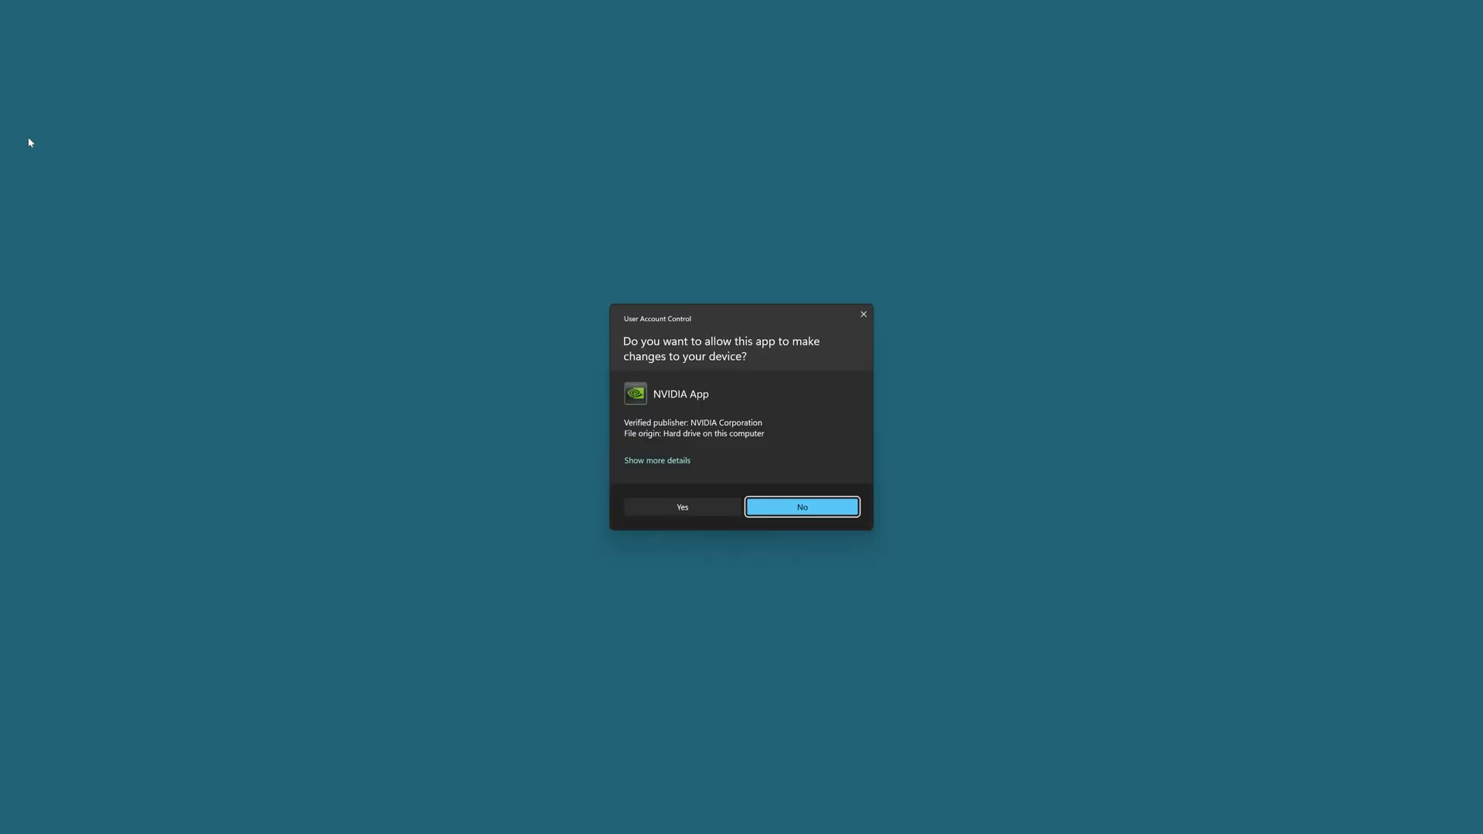
pyautogui.click(683, 508)
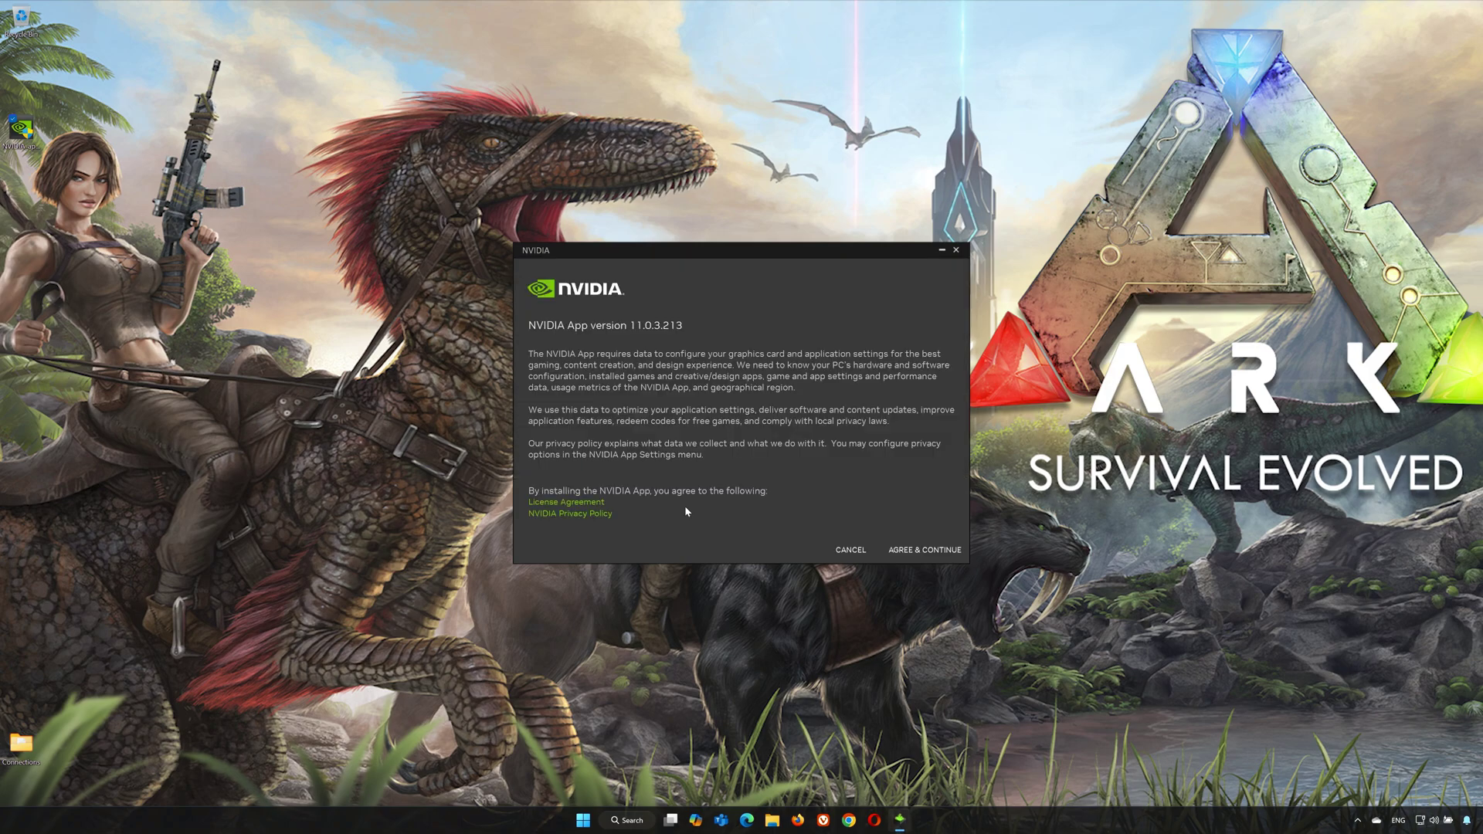
pyautogui.click(921, 553)
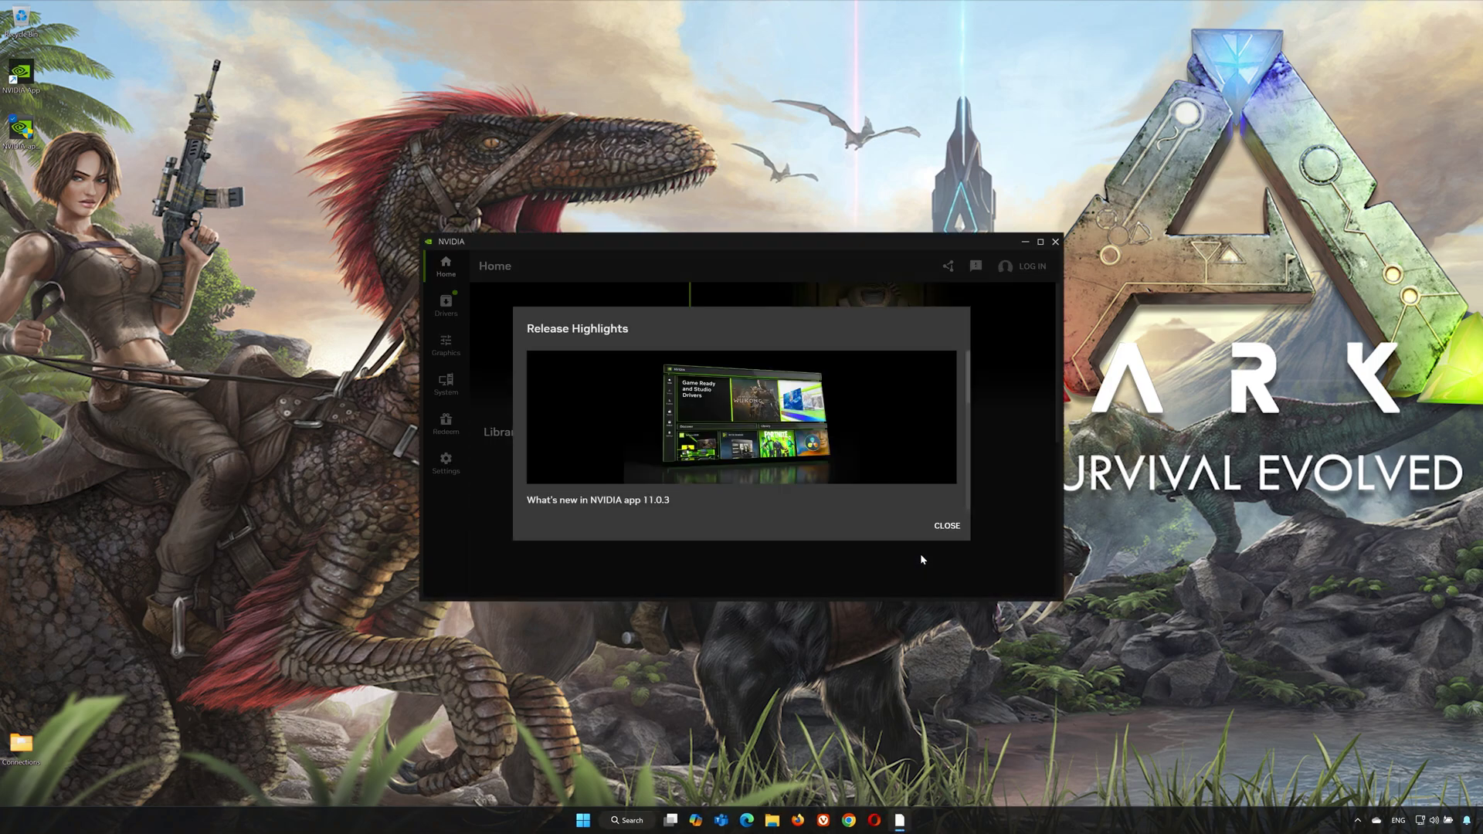
# Close the Release Highlights window to reveal the NVIDIA App Home page
pyautogui.click(947, 525)
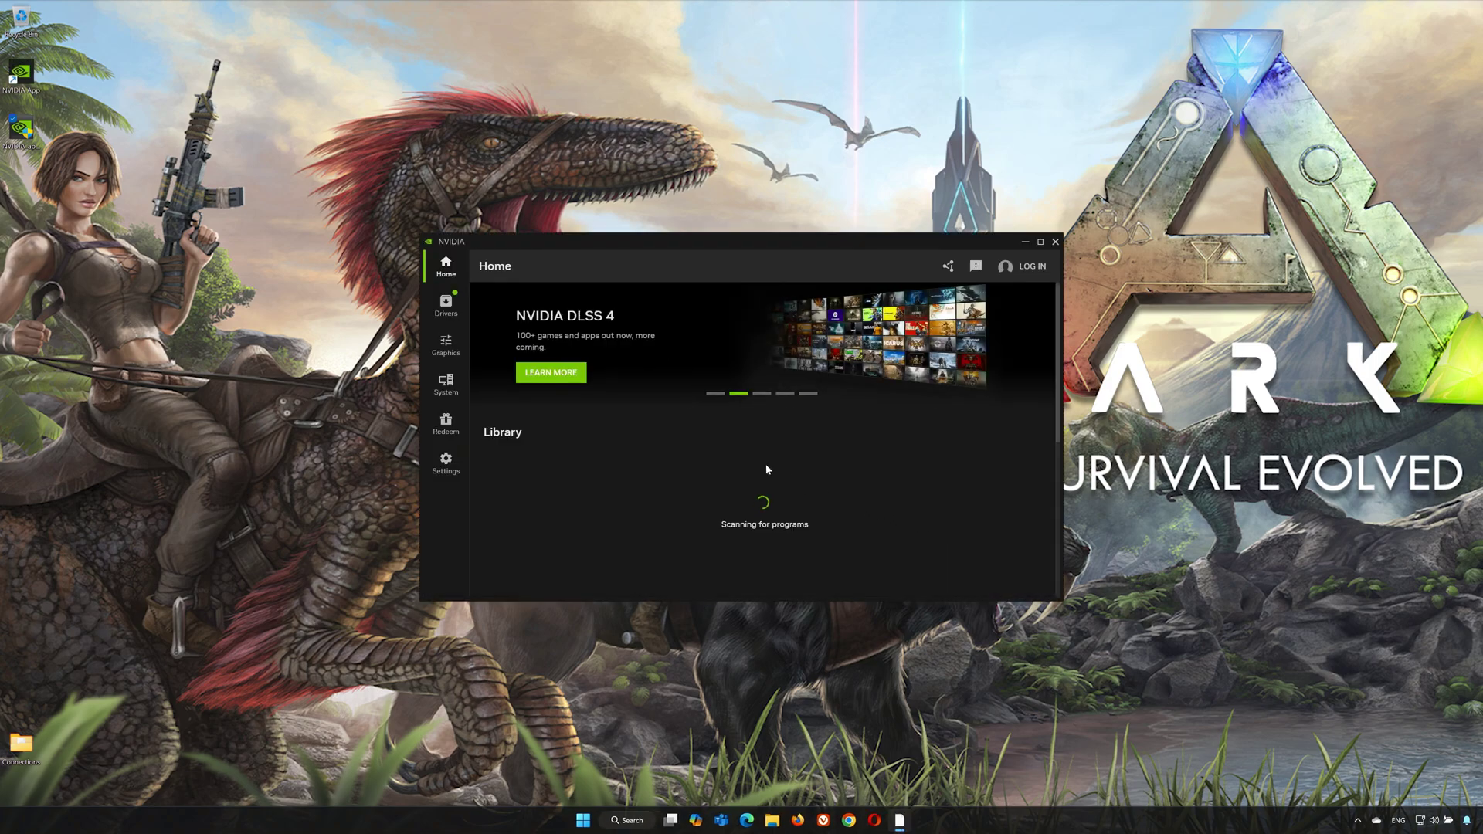
# Check for driver updates on the Drivers page and download Game Ready Driver 572.83
pyautogui.click(447, 307)
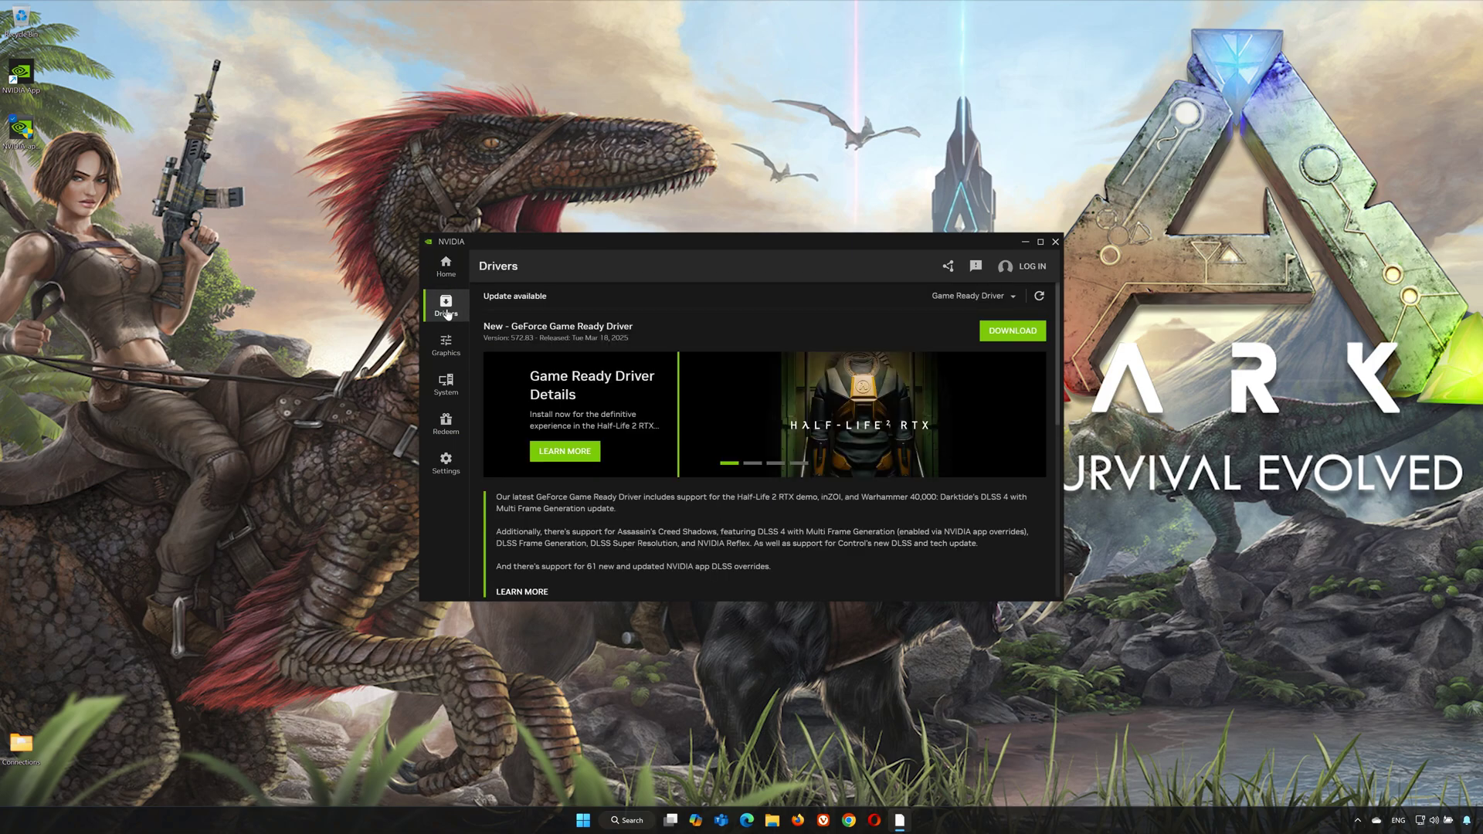
pyautogui.click(1041, 297)
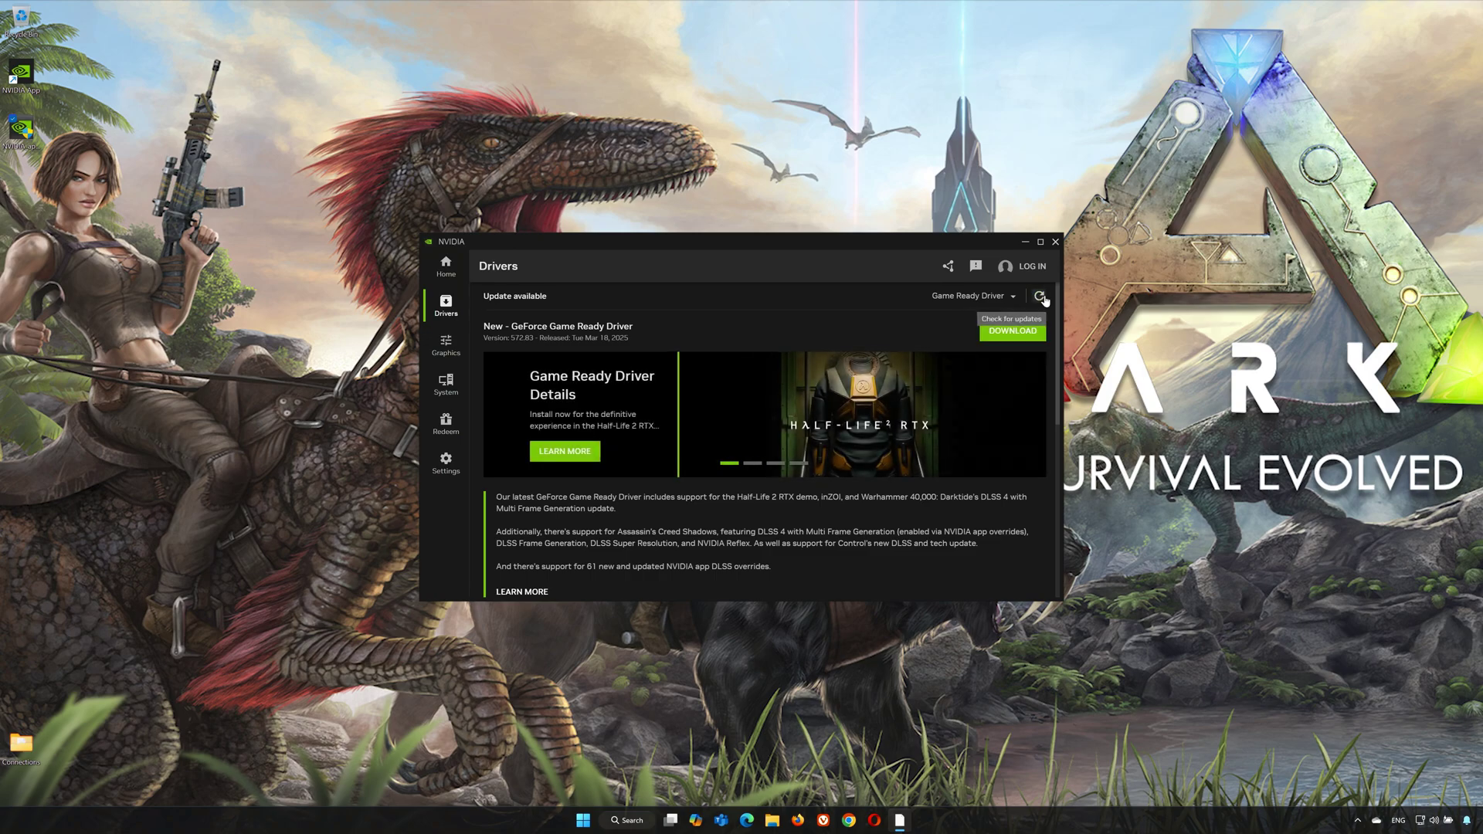
pyautogui.click(1013, 332)
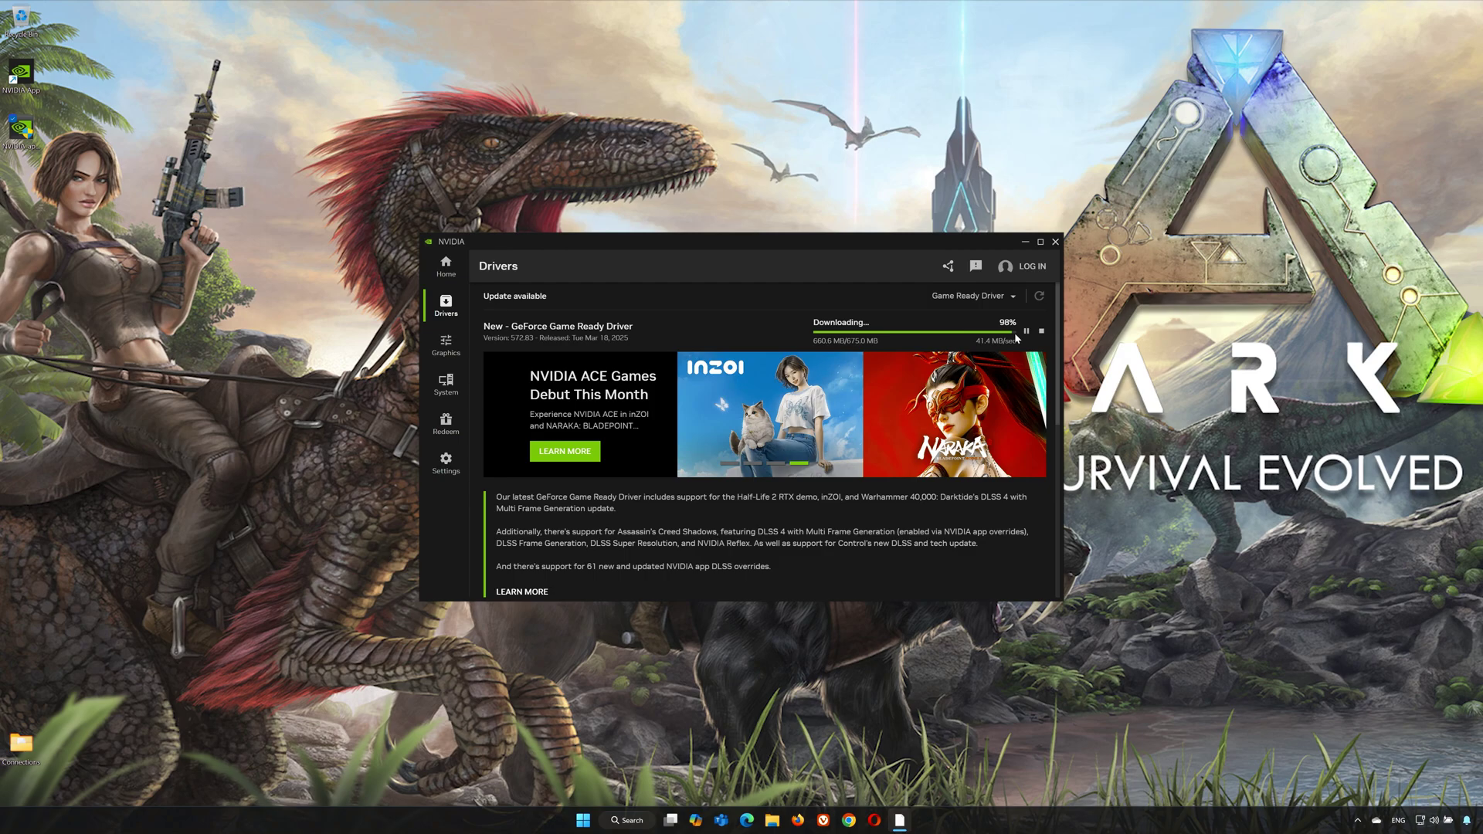
# Express-install Game Ready Driver 572.83, approving UAC, and close the completion summary
pyautogui.click(1029, 337)
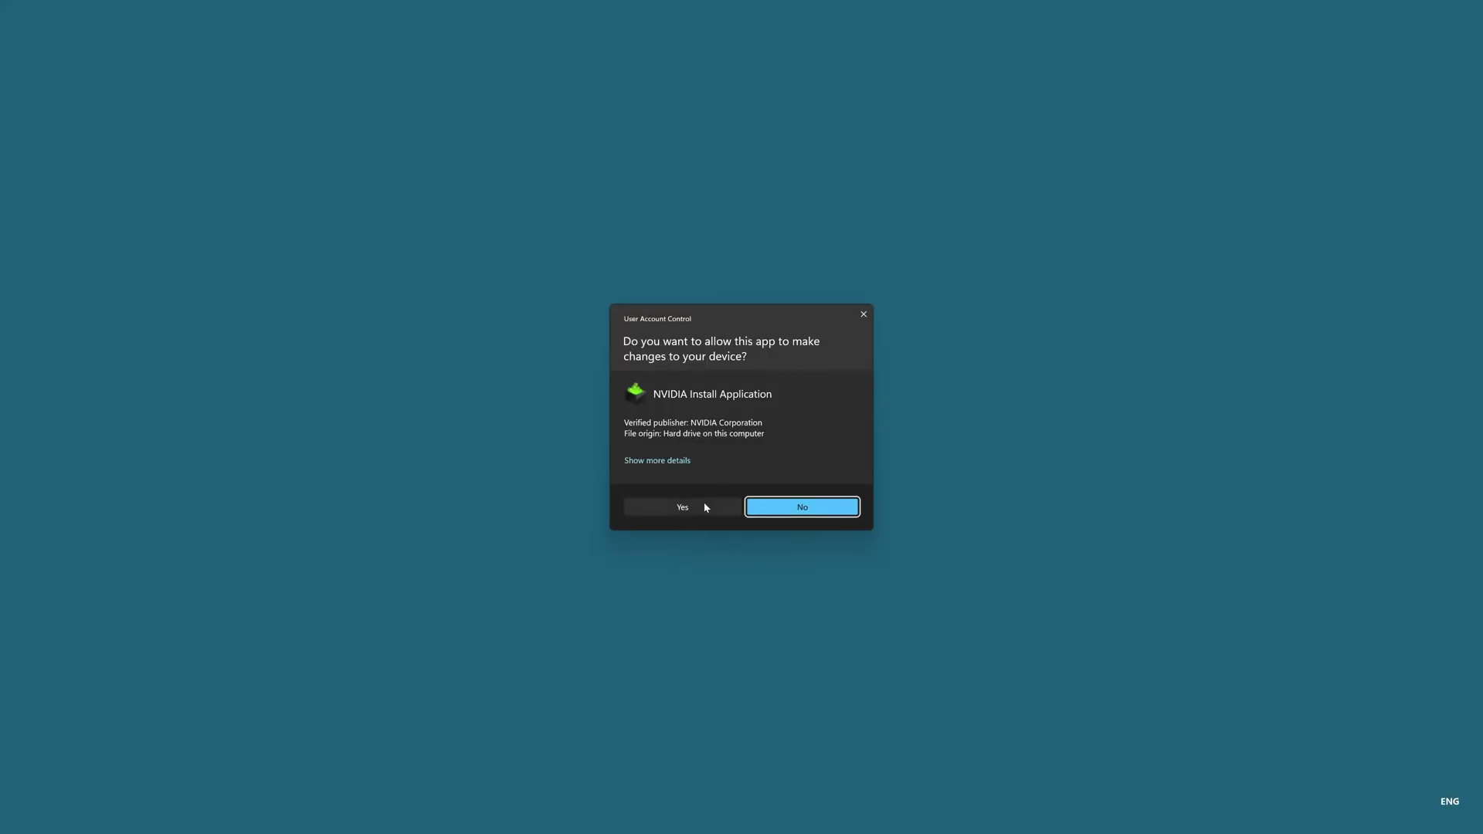
pyautogui.click(689, 508)
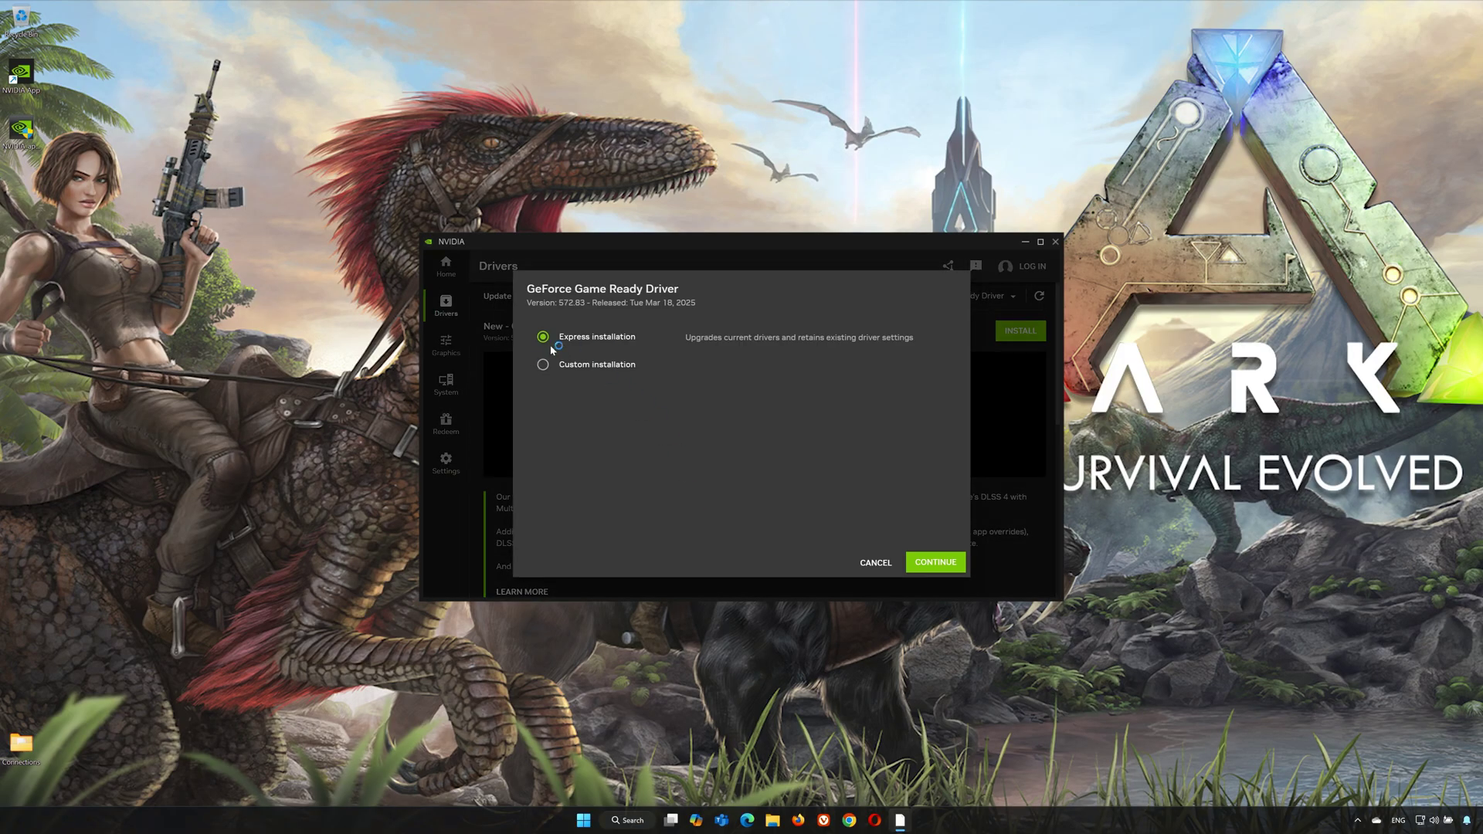
pyautogui.click(954, 567)
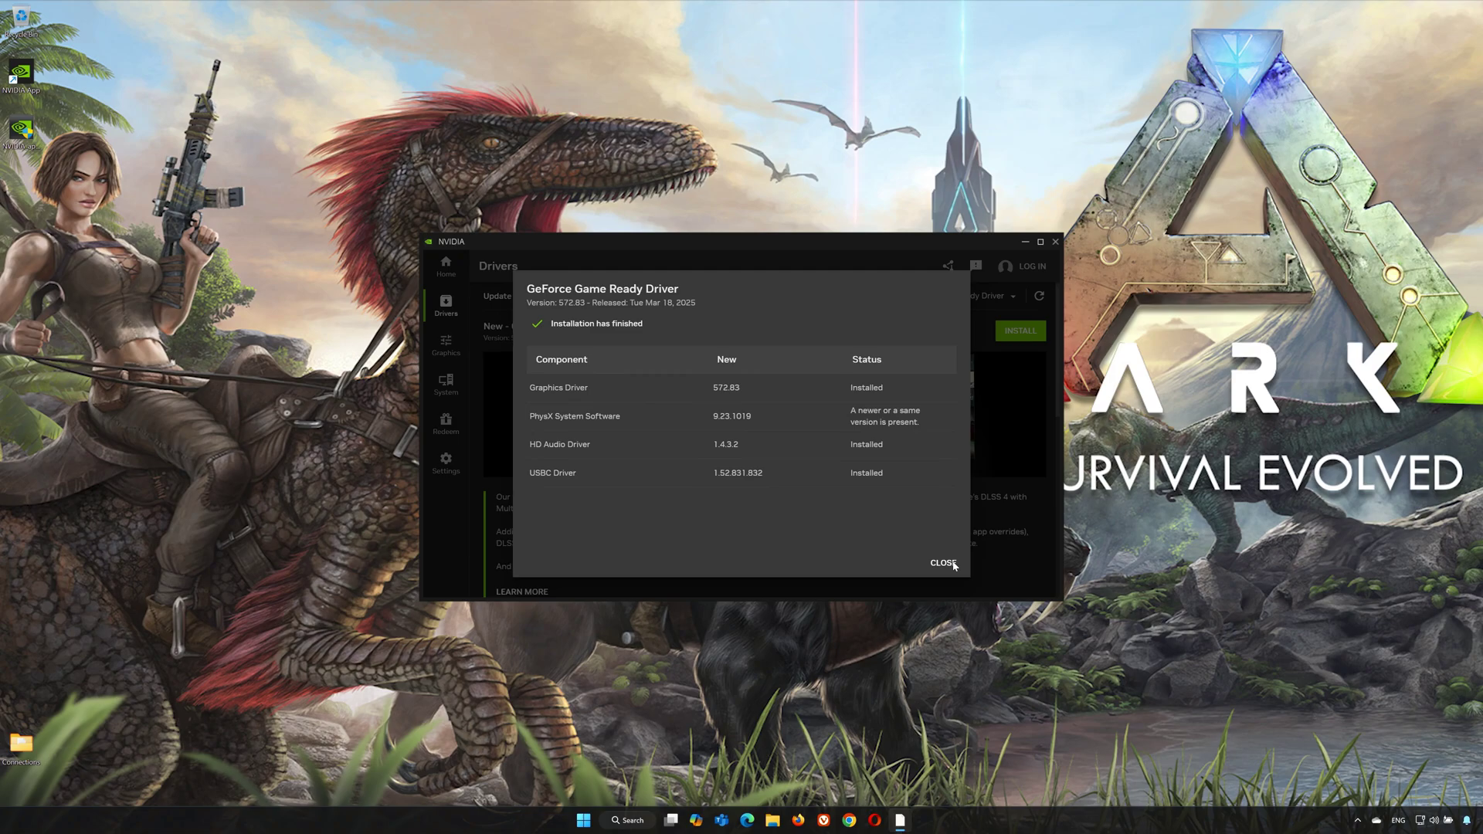
pyautogui.click(944, 563)
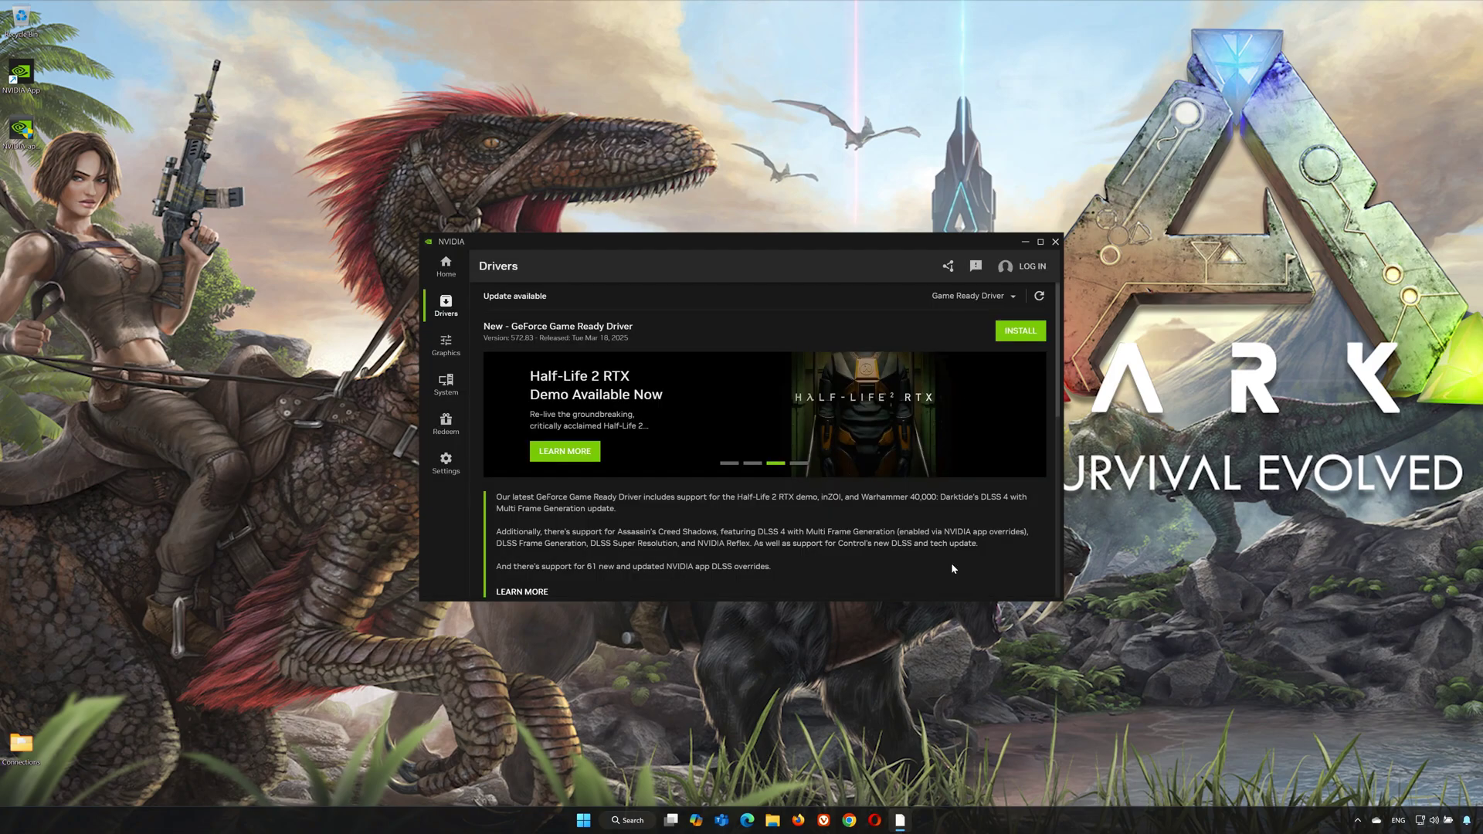
# Close NVIDIA App, open the pasted DirectX SDK link in Firefox and download DXSDK_Jun10.exe
pyautogui.click(1057, 242)
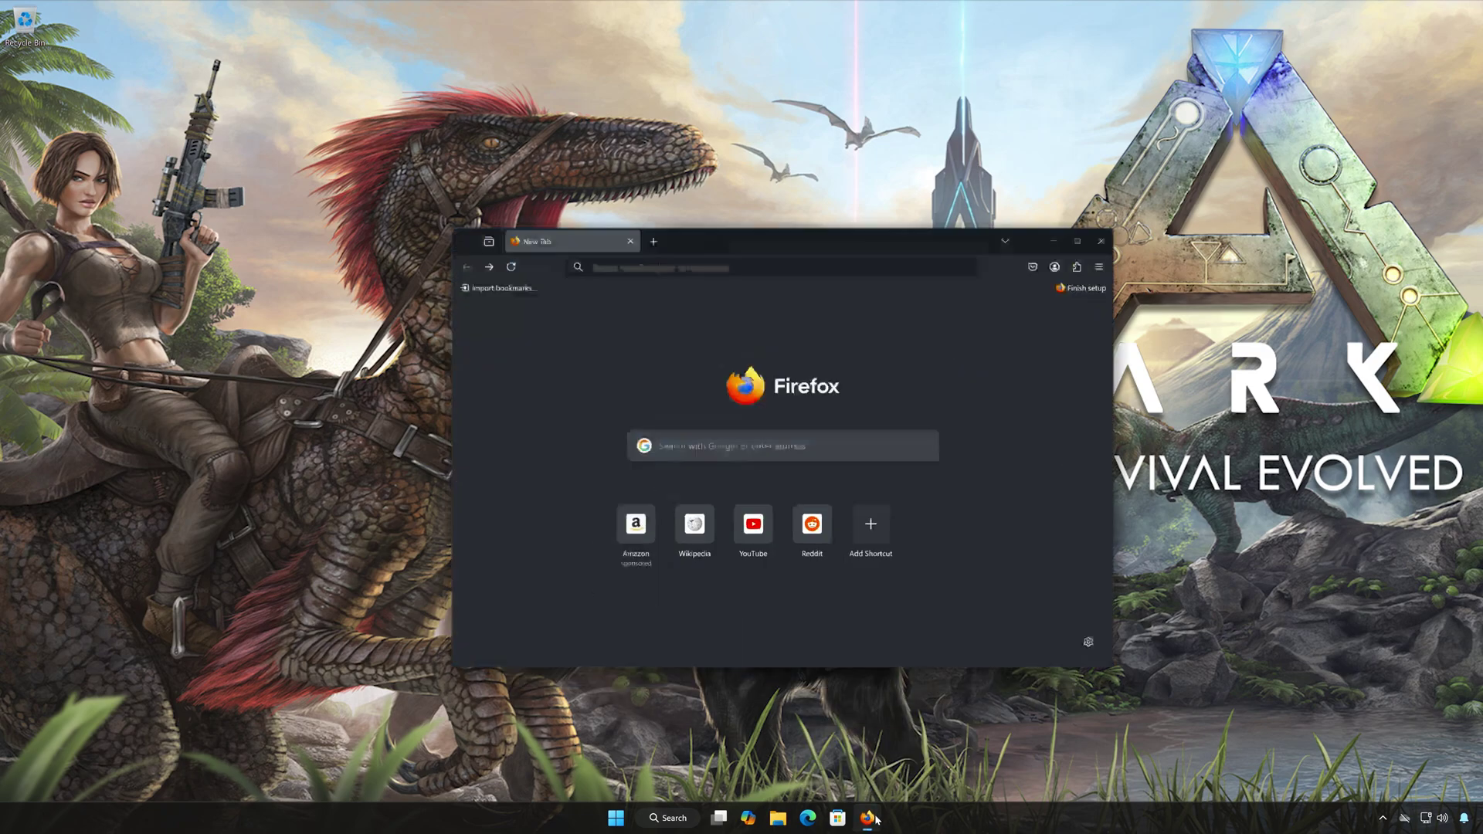
pyautogui.rightClick(681, 207)
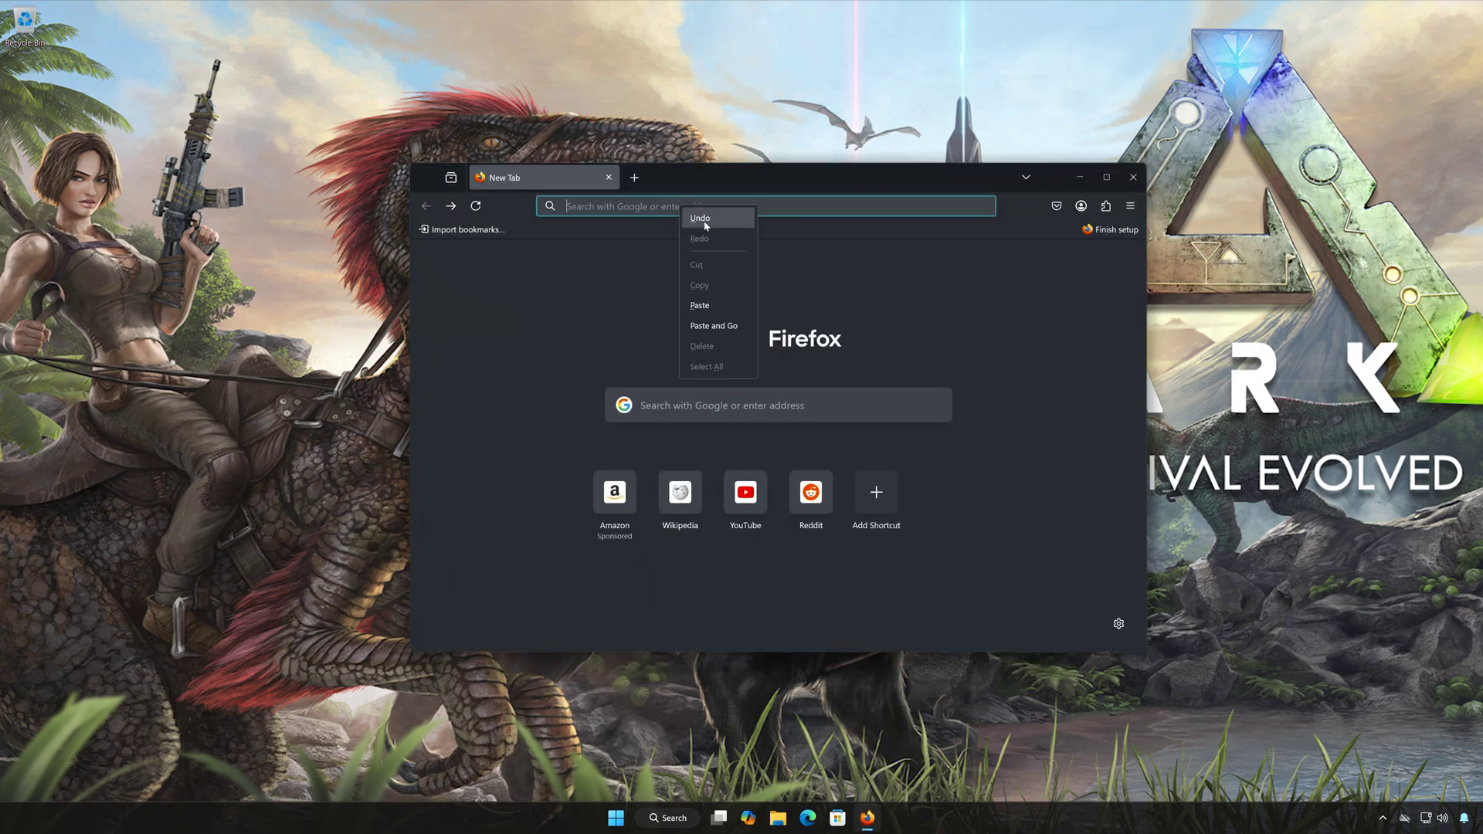
pyautogui.click(711, 325)
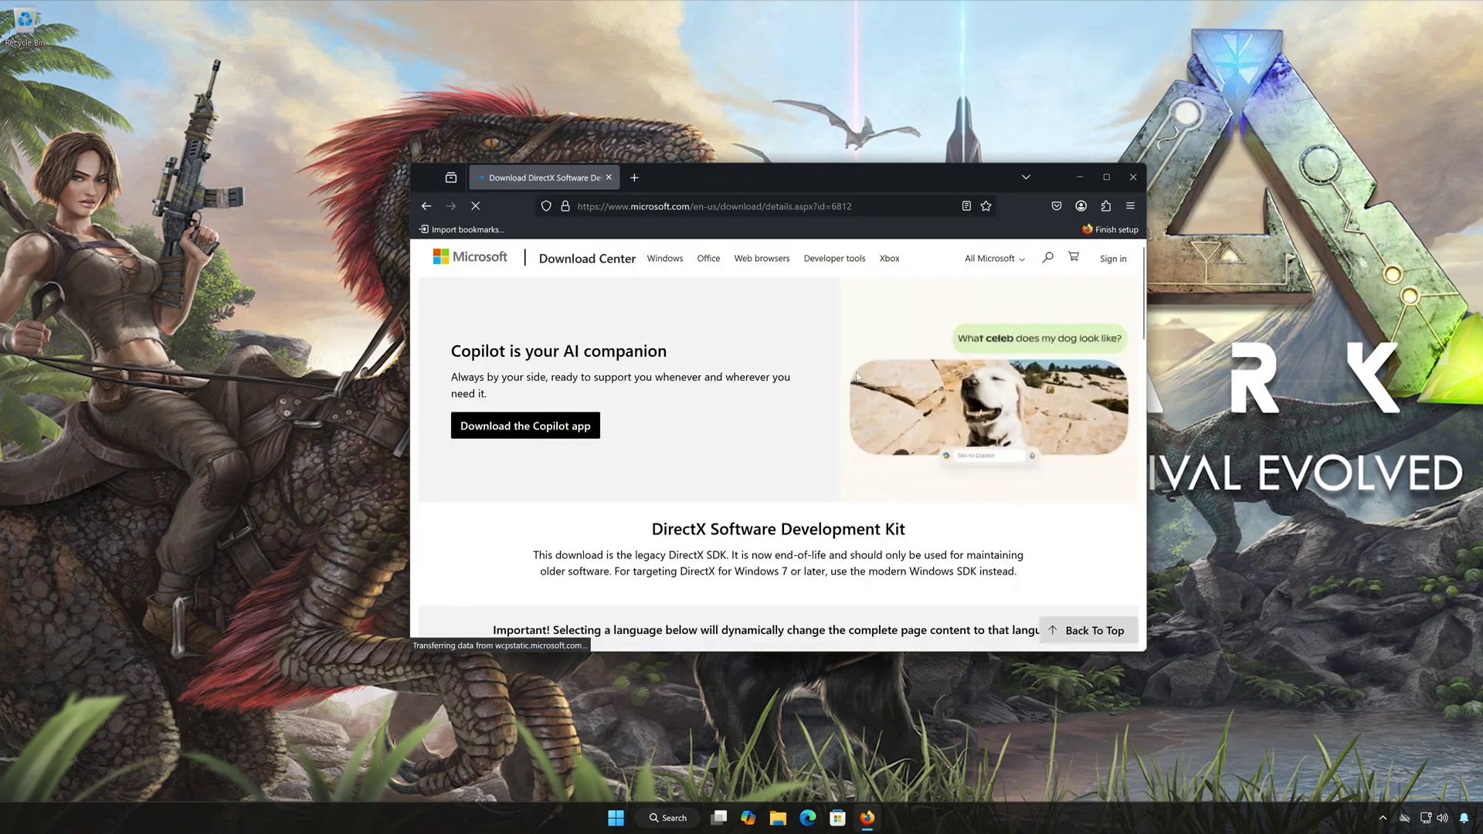
pyautogui.scroll(-5, 851, 406)
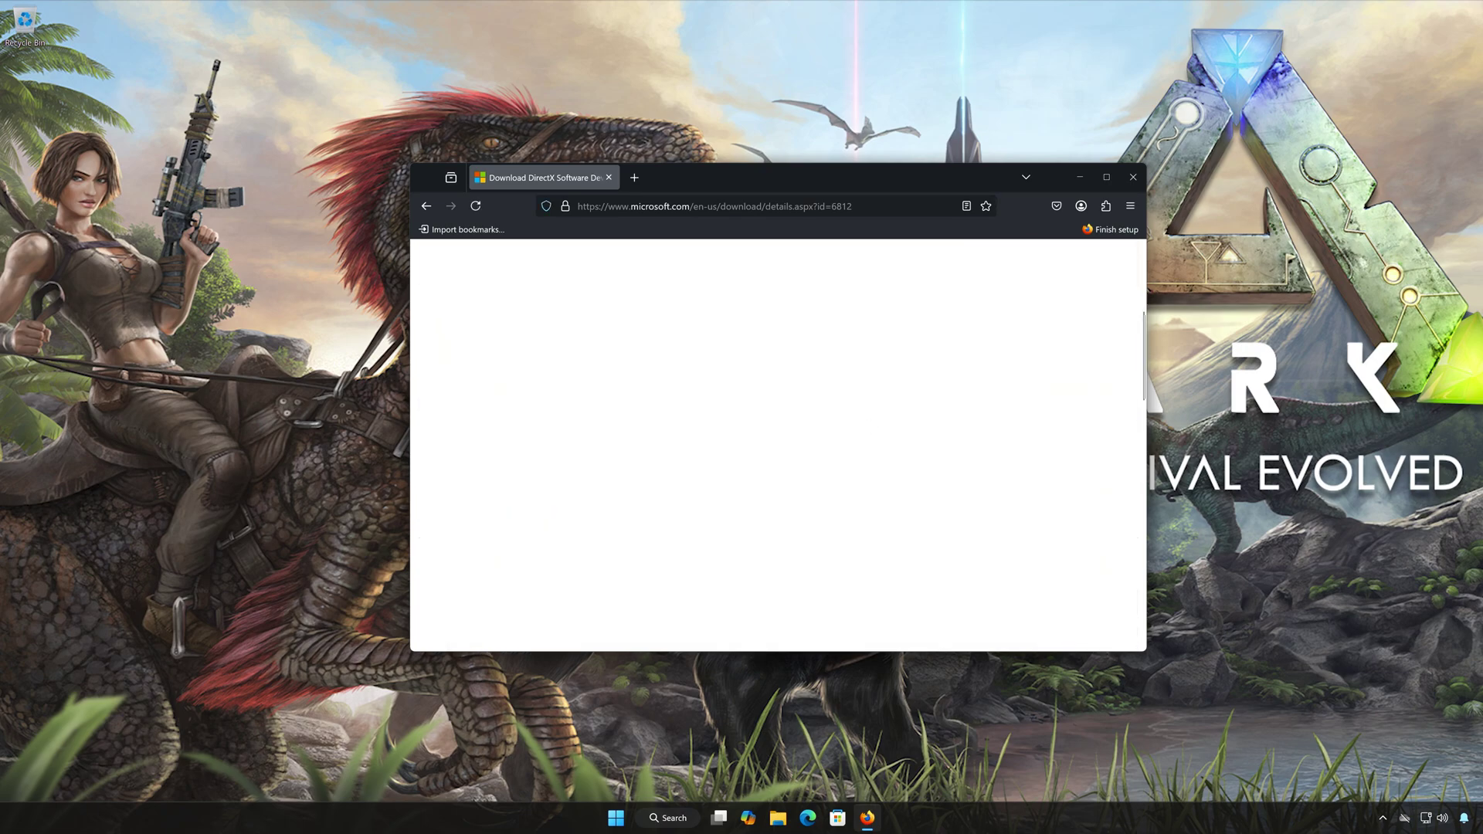
pyautogui.scroll(-3, 900, 417)
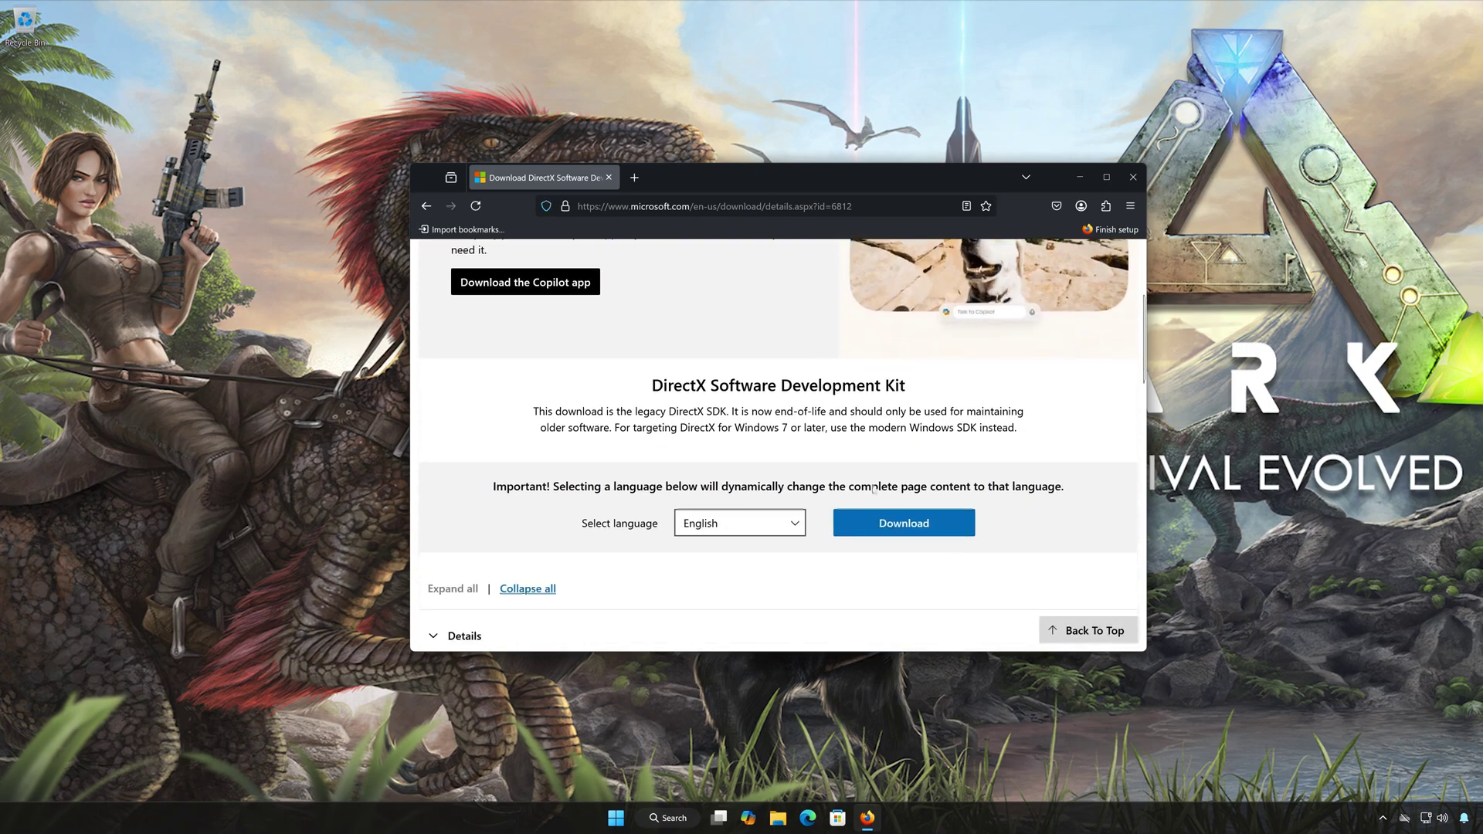
pyautogui.click(905, 529)
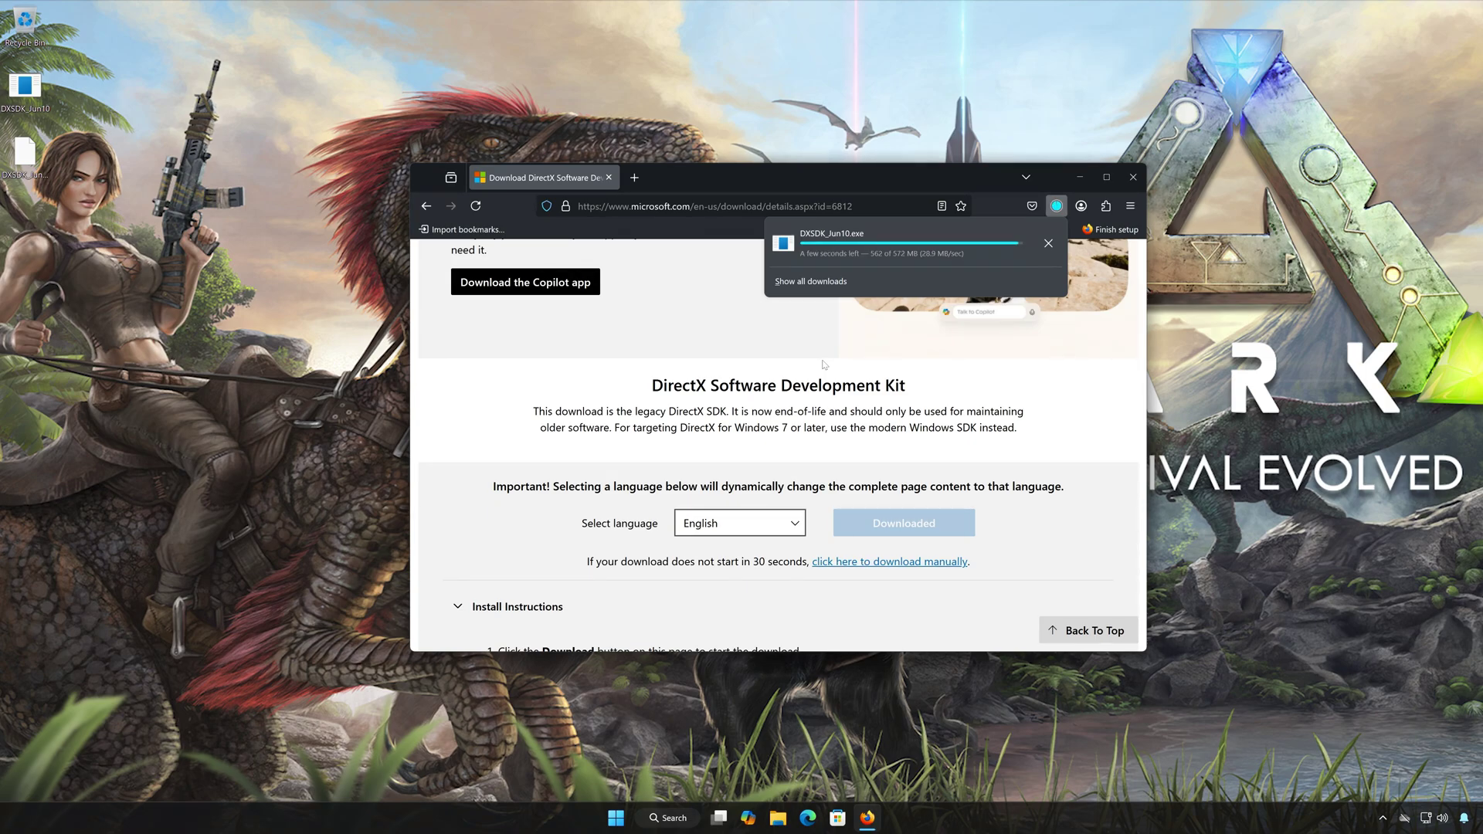
pyautogui.click(1132, 180)
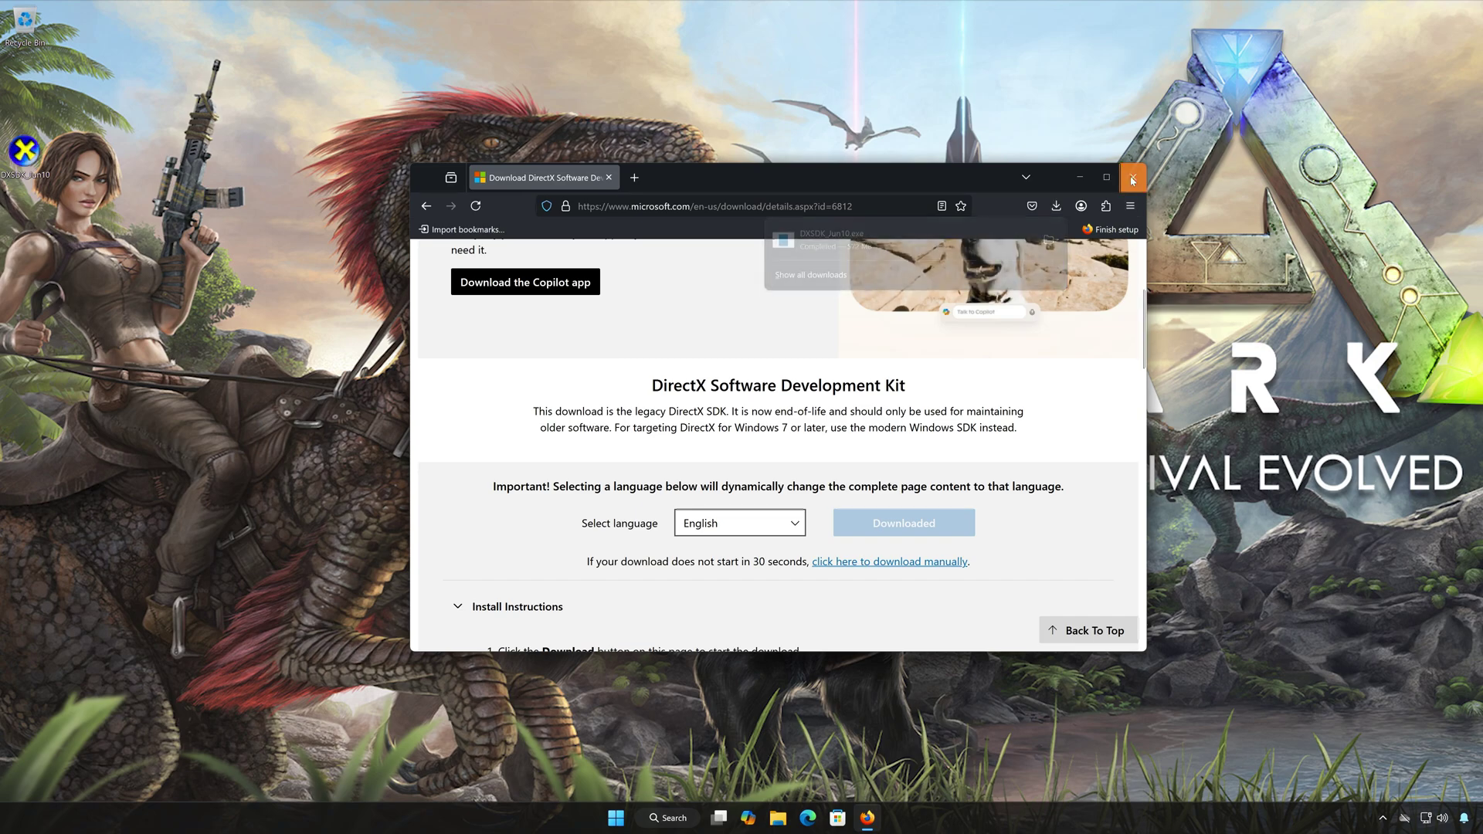
# Close Firefox and run the DXSDK_Jun10 installer from the desktop, approving the UAC prompt
pyautogui.click(1133, 180)
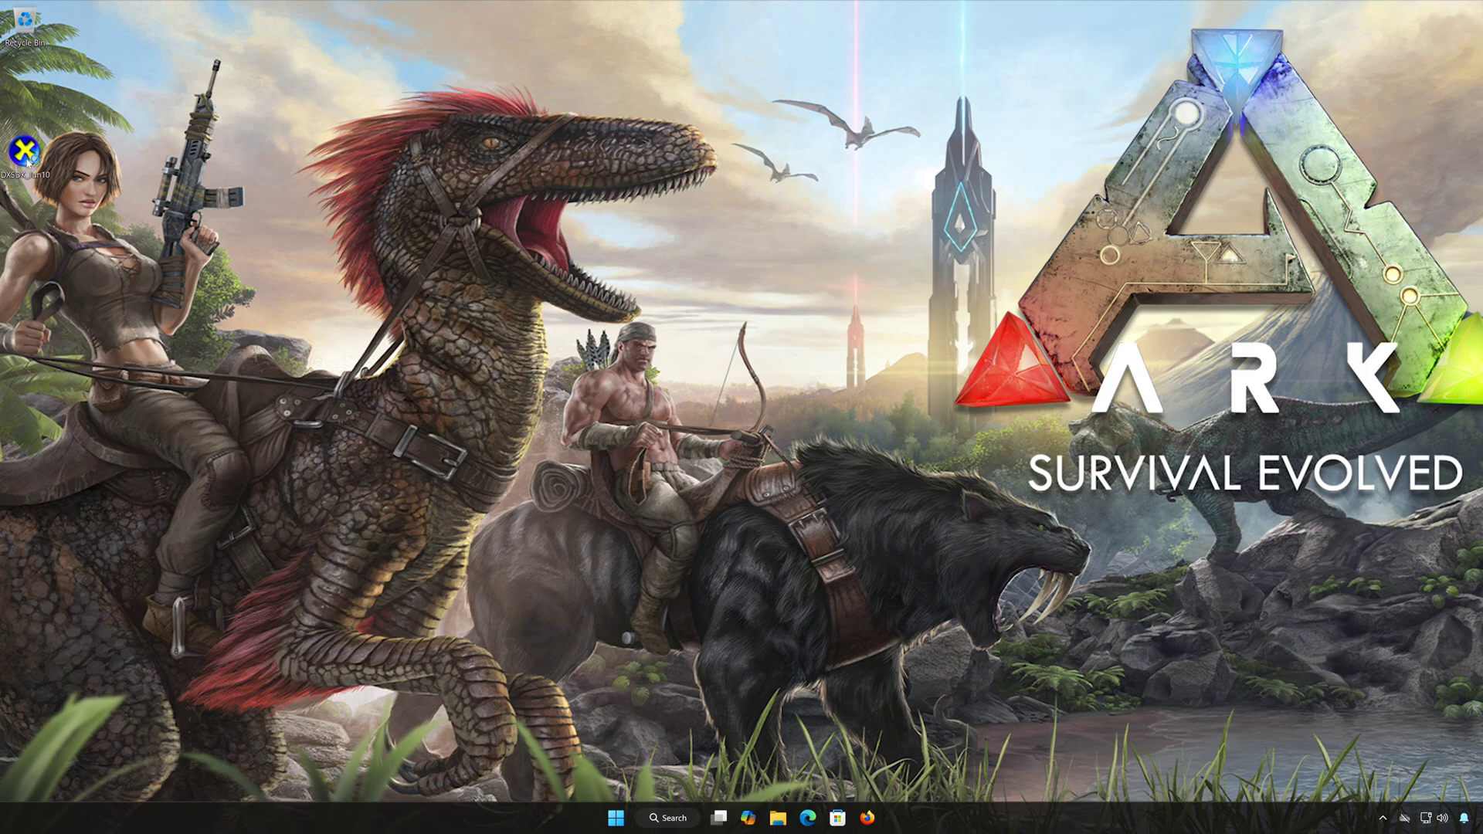
pyautogui.moveTo(27, 161)
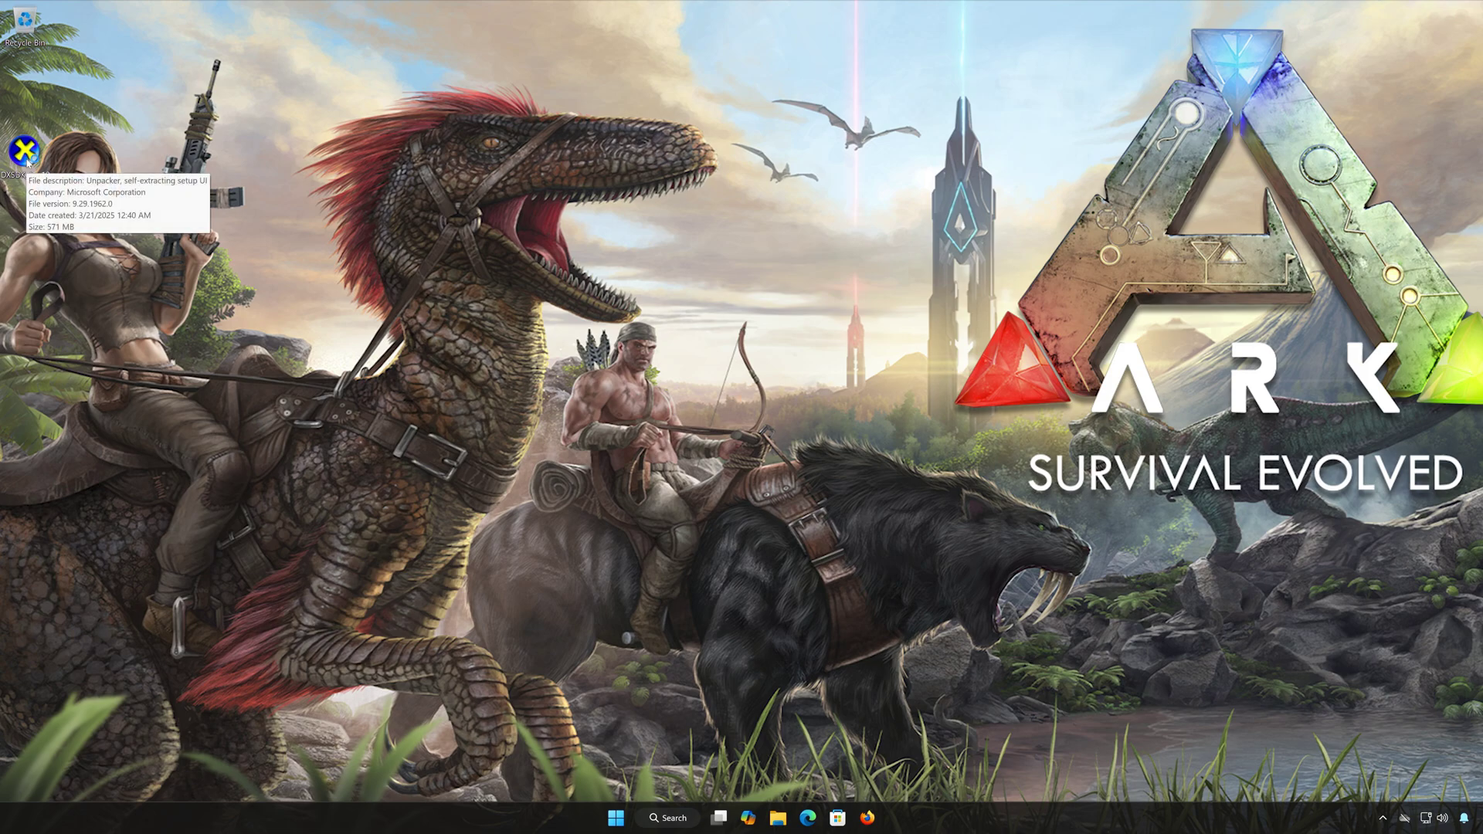
pyautogui.doubleClick(27, 161)
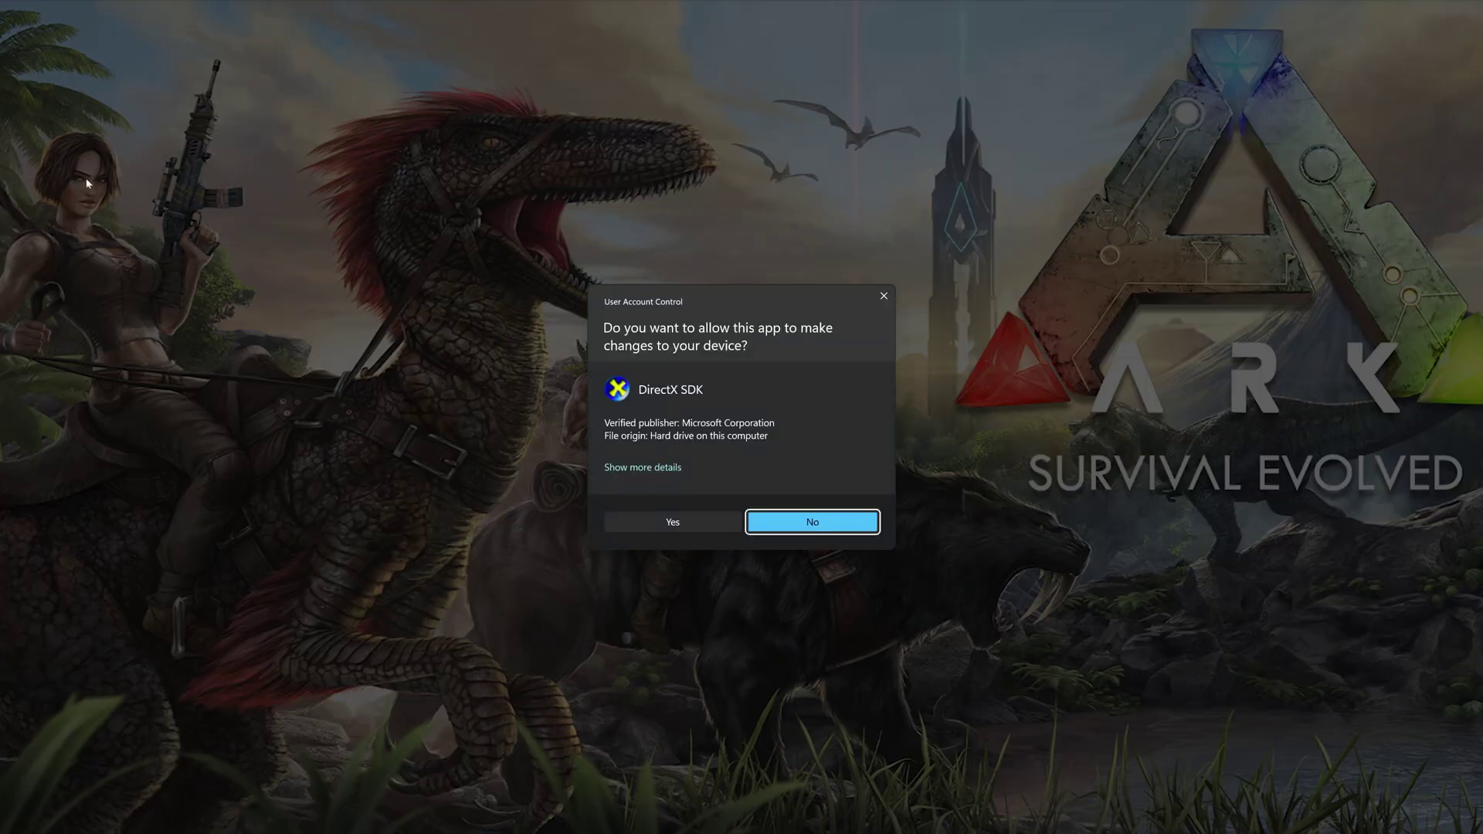
pyautogui.click(673, 523)
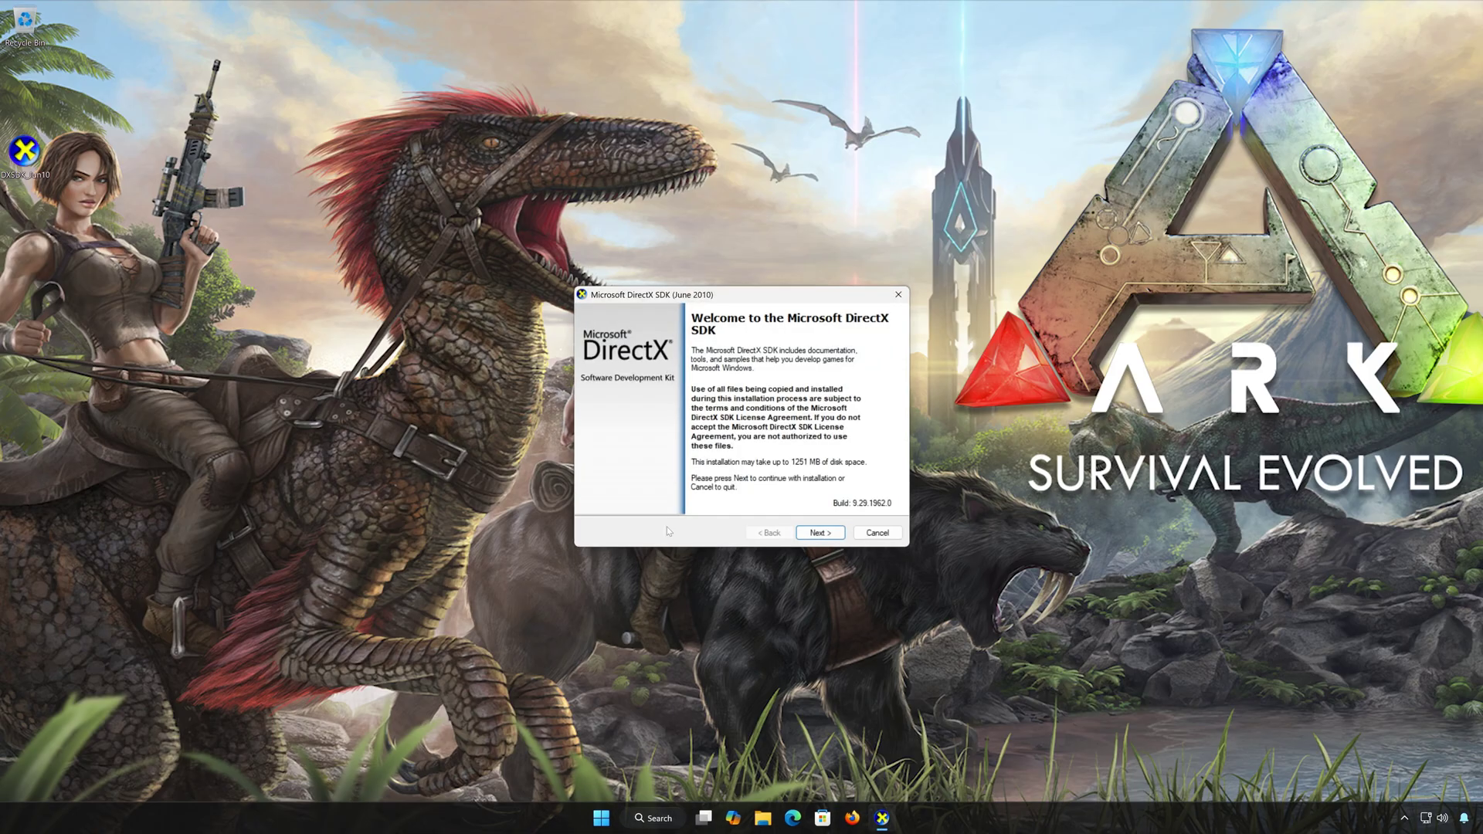
# Accept the DirectX SDK (June 2010) license agreement
pyautogui.click(823, 534)
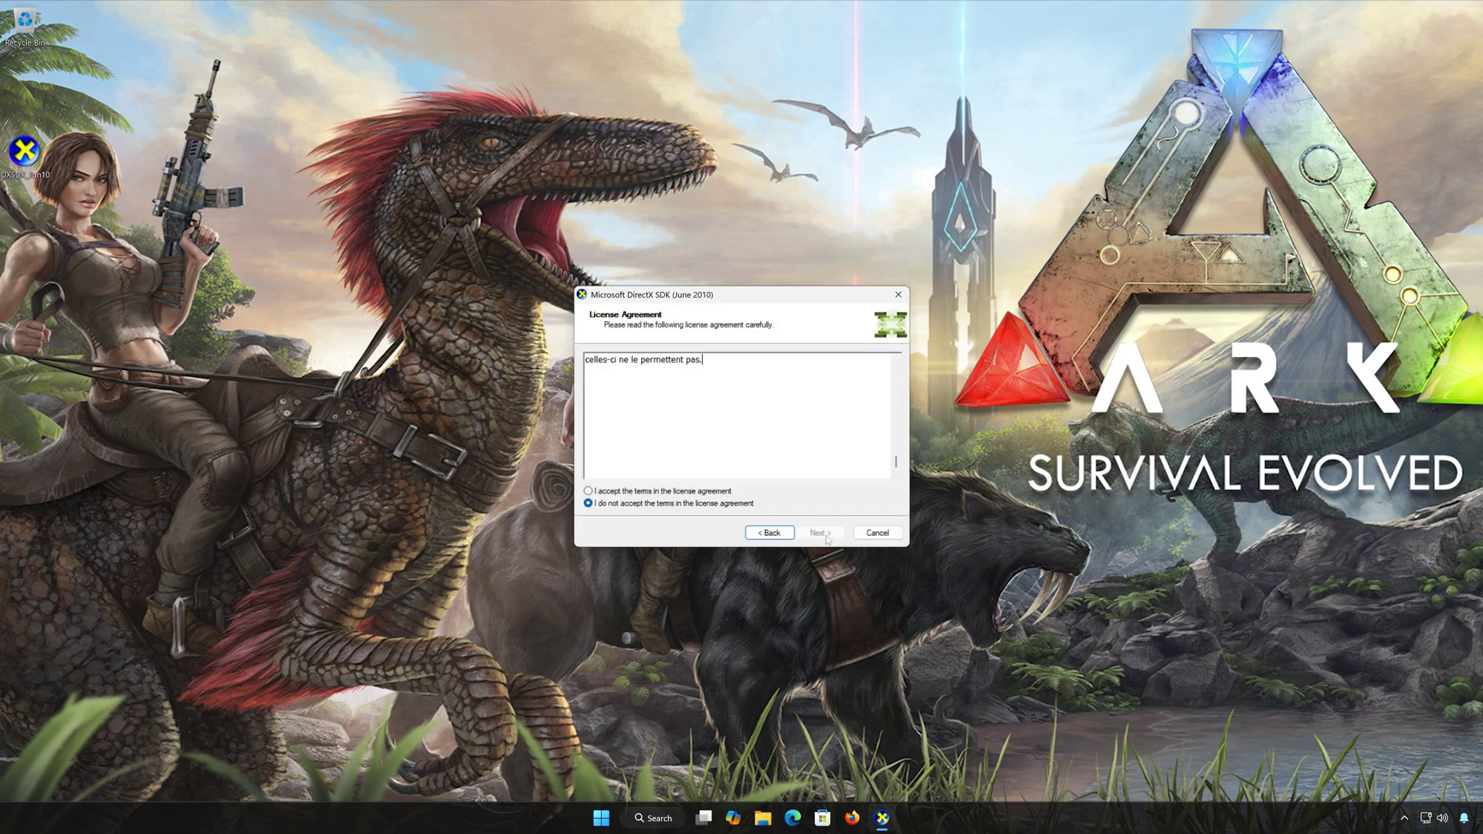
pyautogui.click(588, 491)
pyautogui.click(822, 533)
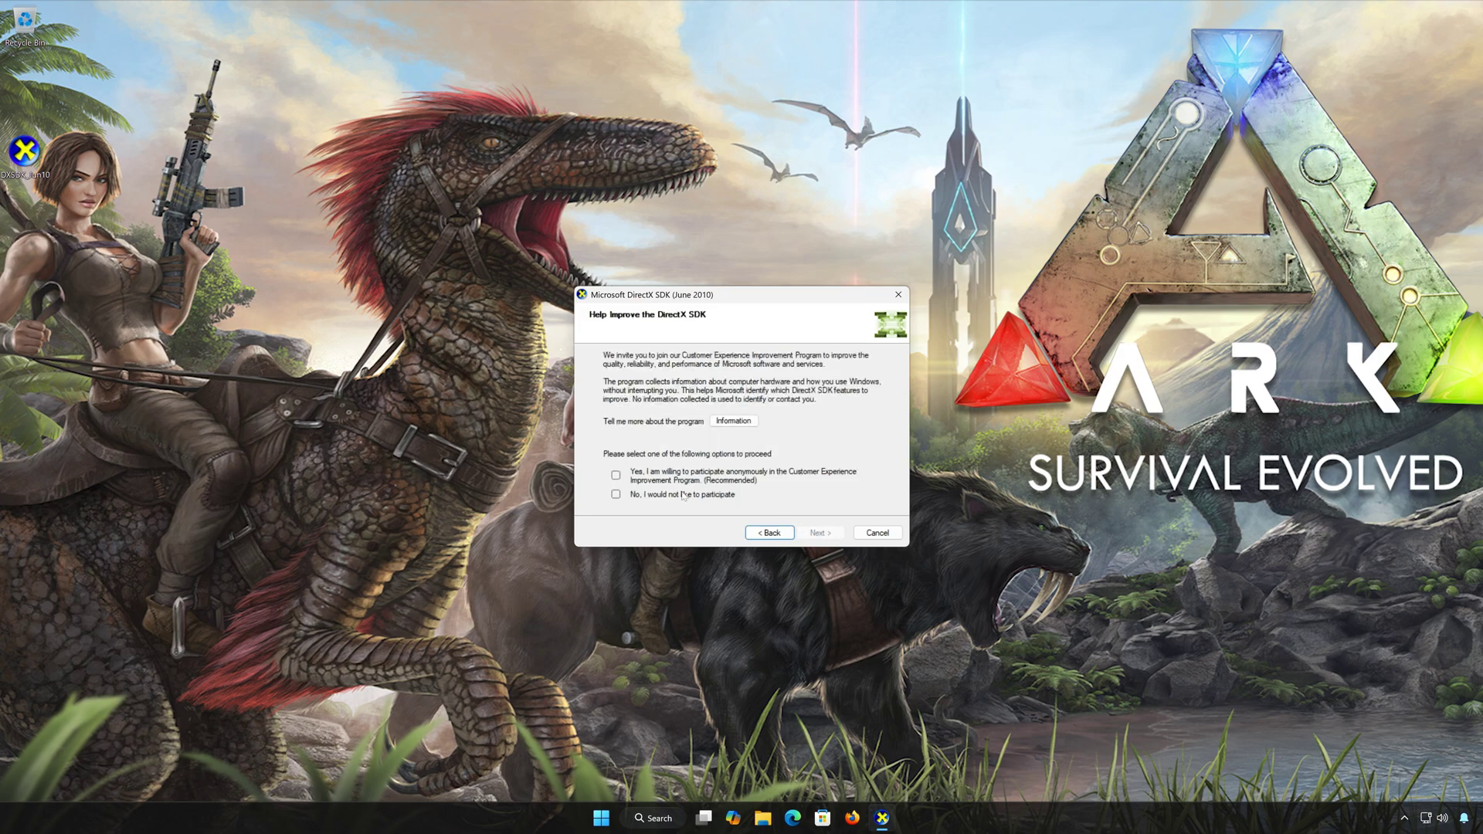
# Decline the Customer Experience Improvement Program and keep the default folder and features
pyautogui.click(615, 494)
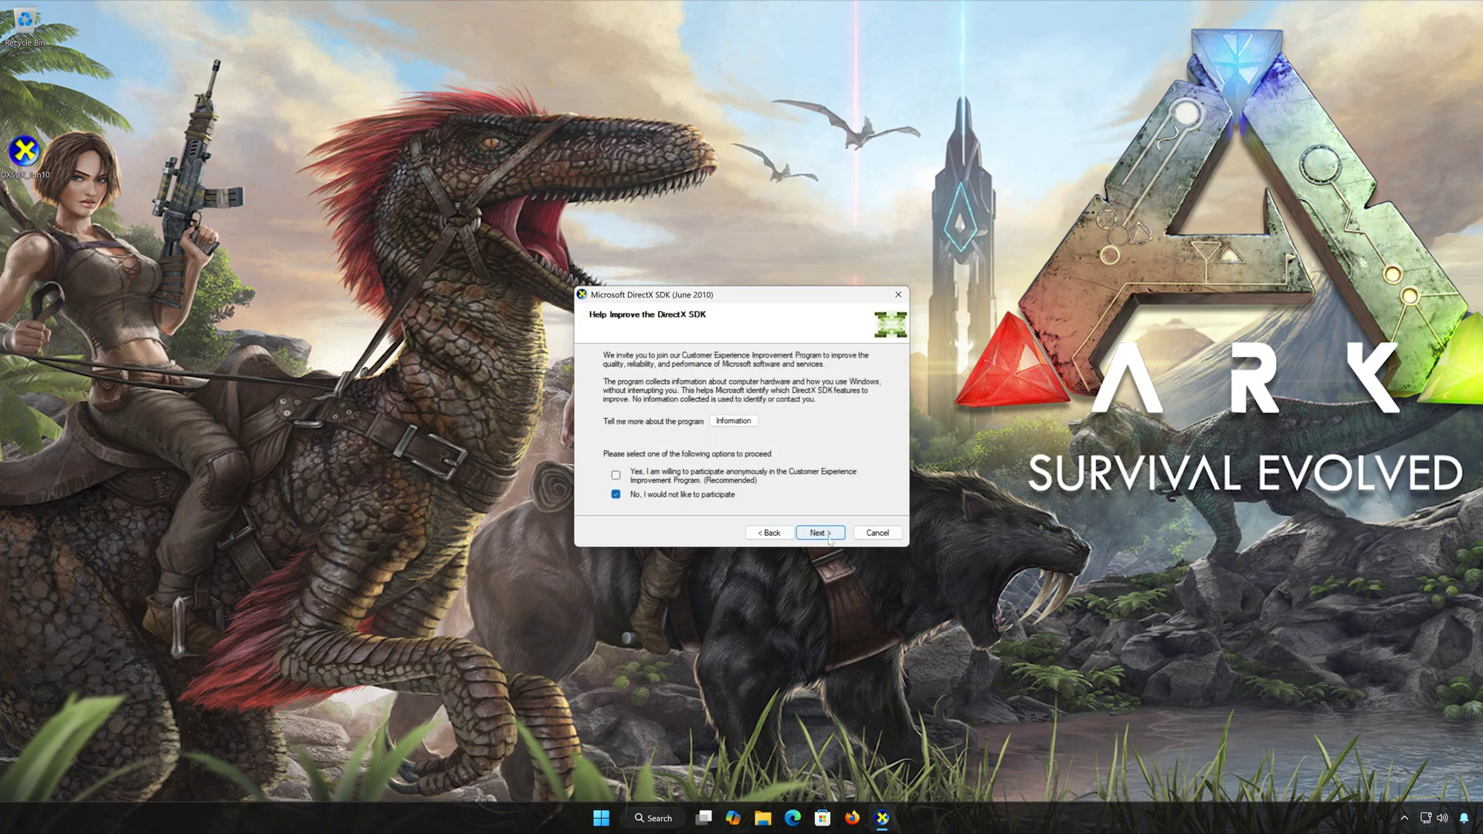
pyautogui.click(828, 539)
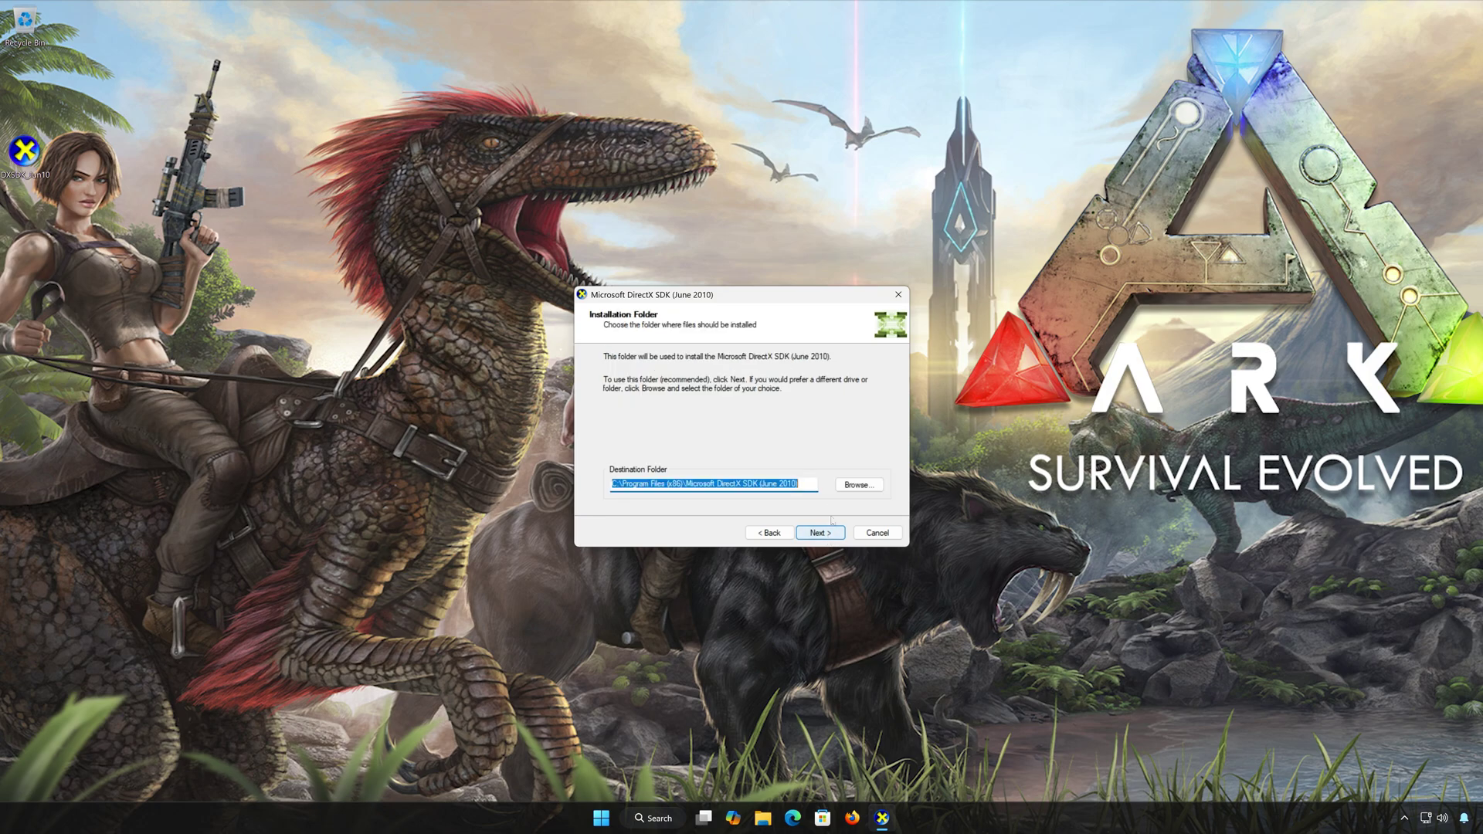
pyautogui.click(819, 534)
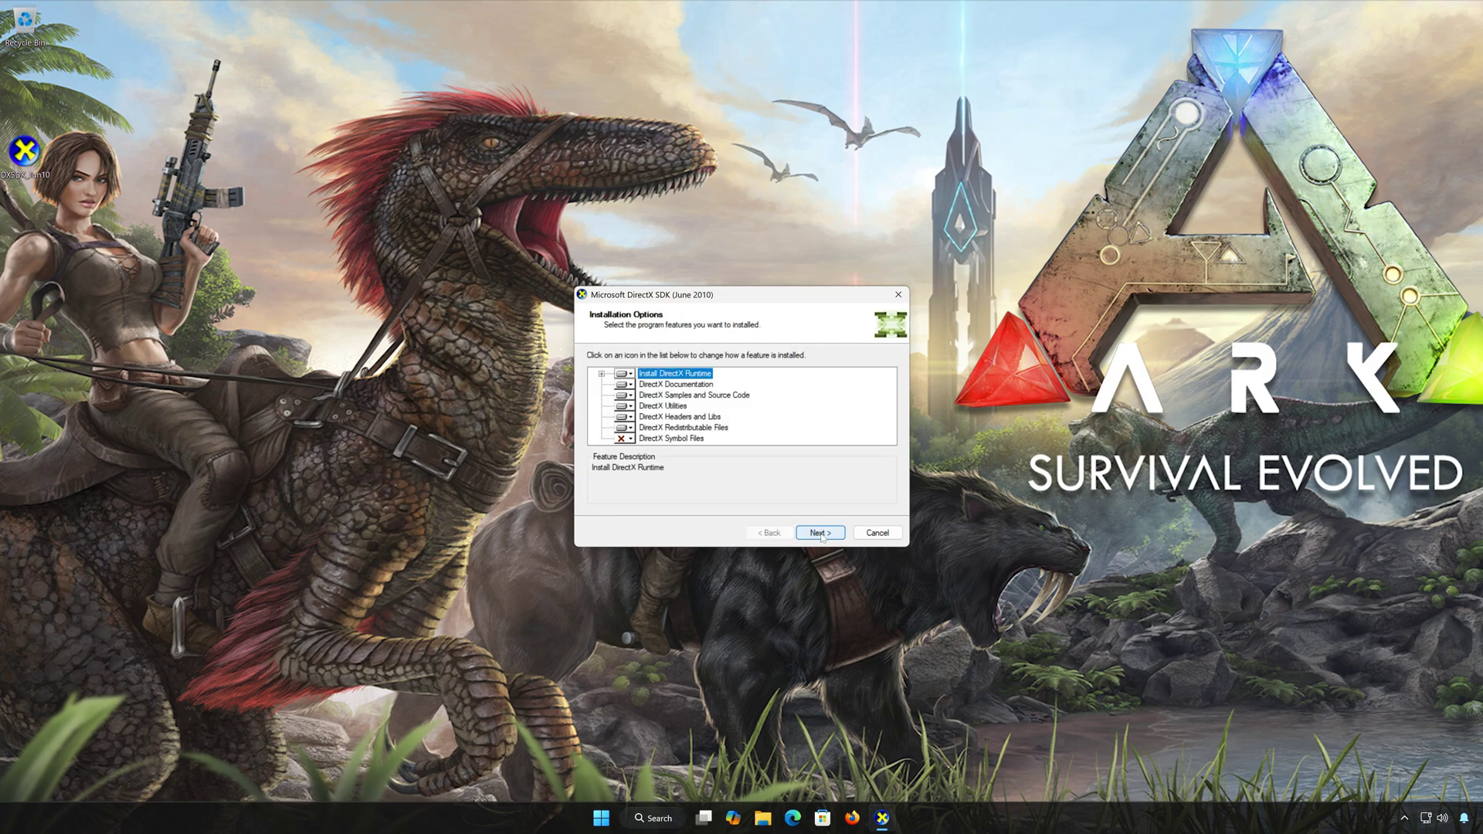
pyautogui.click(819, 534)
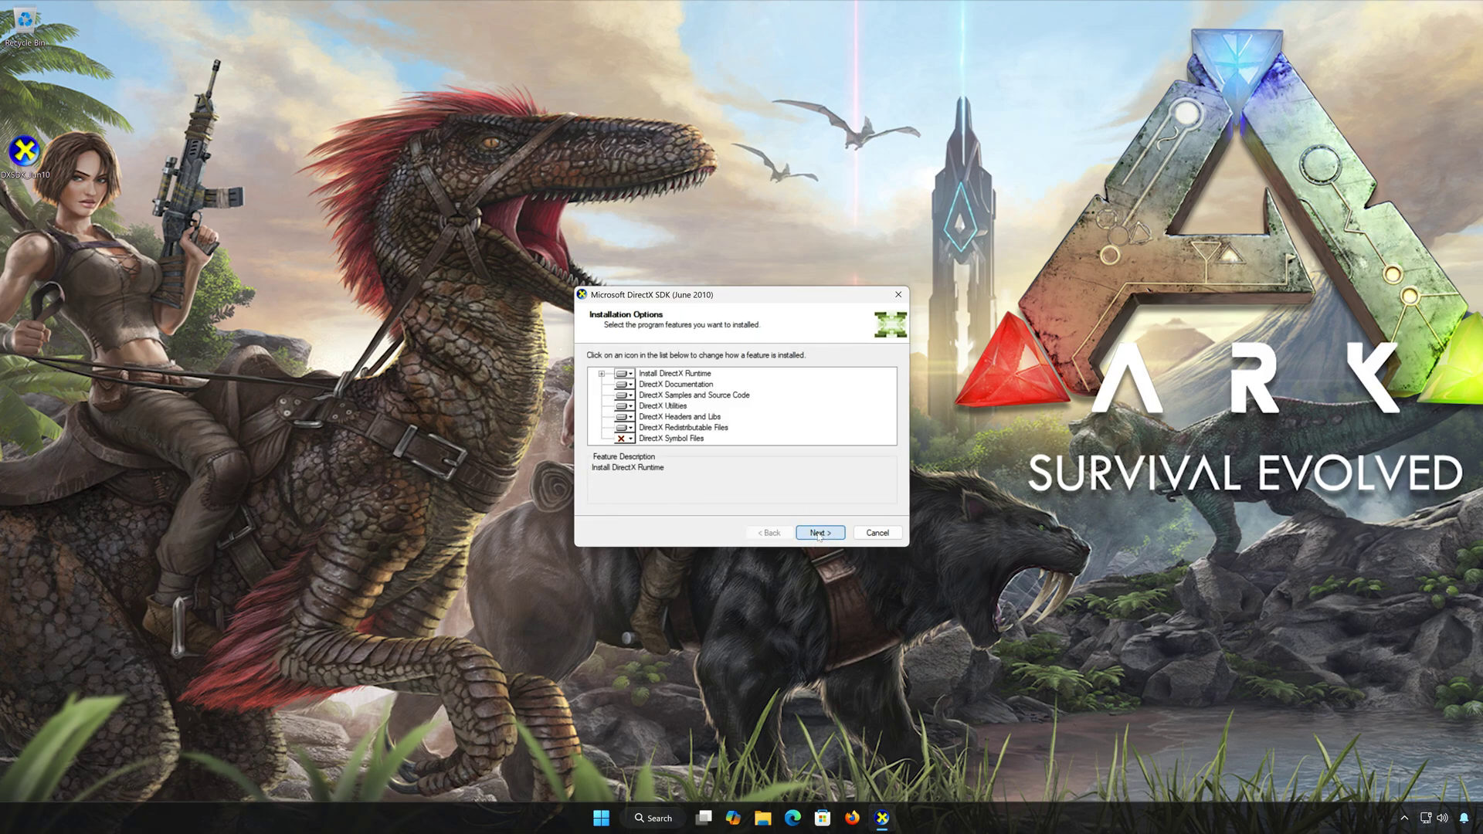